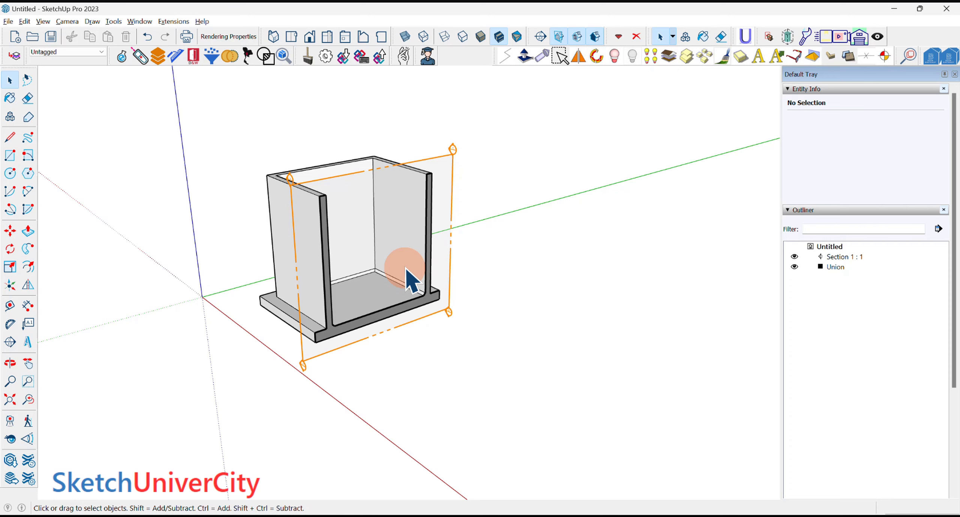
- Orbit and zoom around the sectioned box to inspect the section cut and whole model
scroll(439, 257, "up", 3)
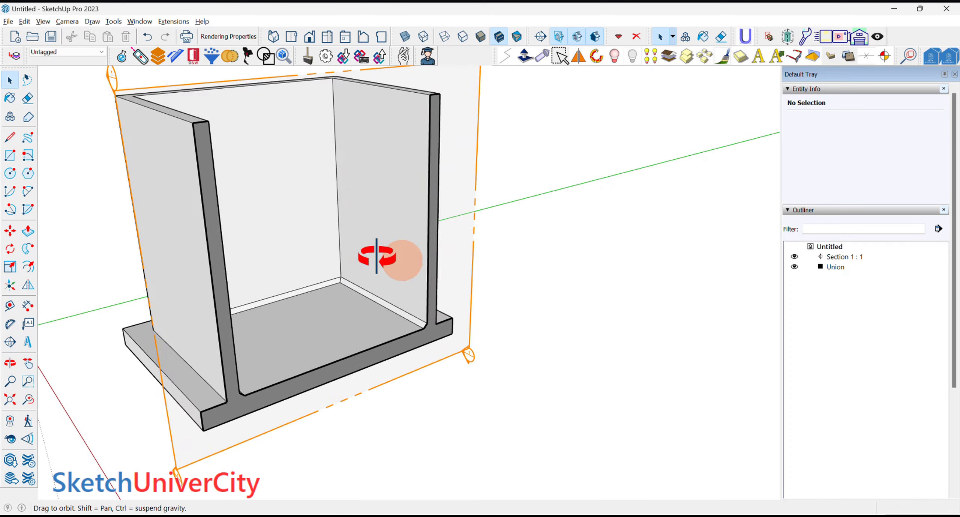
mouse_move(374, 257)
middle_mouse_down()
mouse_move(374, 203)
mouse_move(432, 266)
mouse_move(374, 242)
mouse_move(374, 257)
middle_mouse_up()
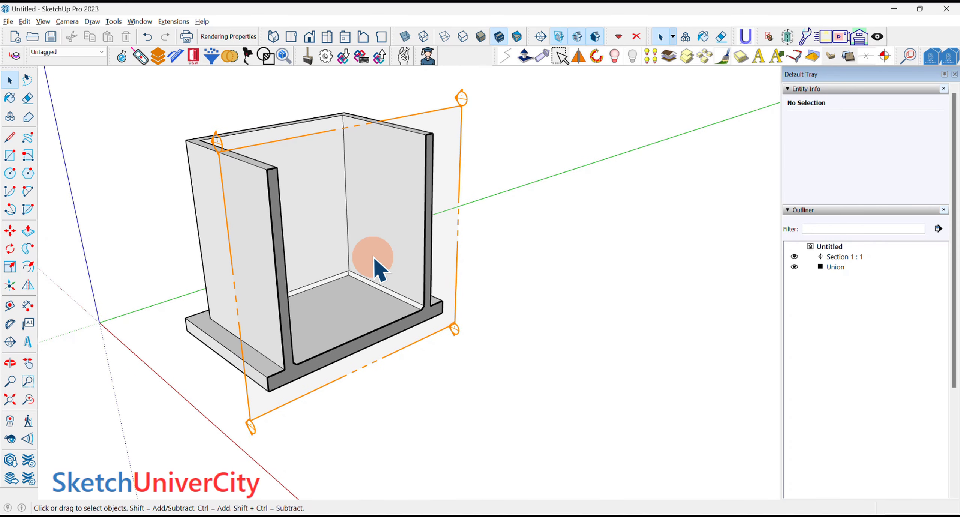
mouse_move(387, 273)
middle_mouse_down()
mouse_move(235, 326)
mouse_move(240, 317)
mouse_move(450, 335)
middle_mouse_up()
scroll(252, 322, "up", 3)
scroll(450, 335, "down", 5)
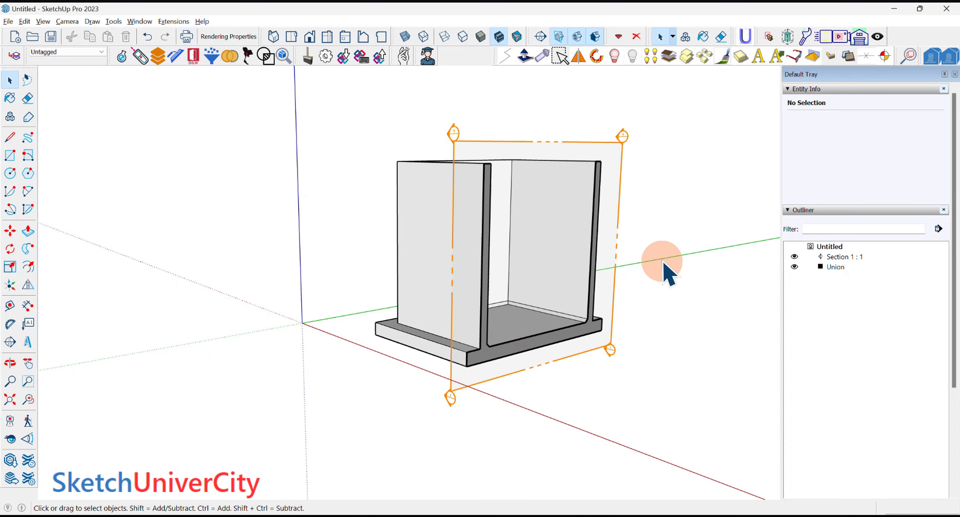
mouse_move(664, 268)
middle_mouse_down()
mouse_move(628, 268)
mouse_move(596, 360)
mouse_move(437, 332)
middle_mouse_up()
scroll(592, 348, "up", 3)
scroll(439, 342, "down", 2)
scroll(499, 347, "up", 2)
mouse_move(499, 347)
middle_mouse_down()
mouse_move(341, 342)
mouse_move(353, 321)
mouse_move(450, 338)
middle_mouse_up()
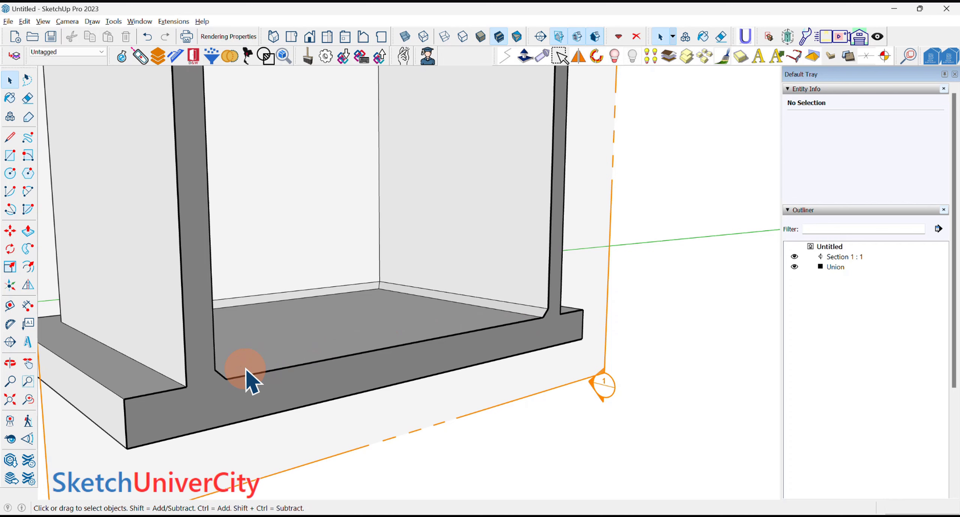
scroll(328, 369, "down", 5)
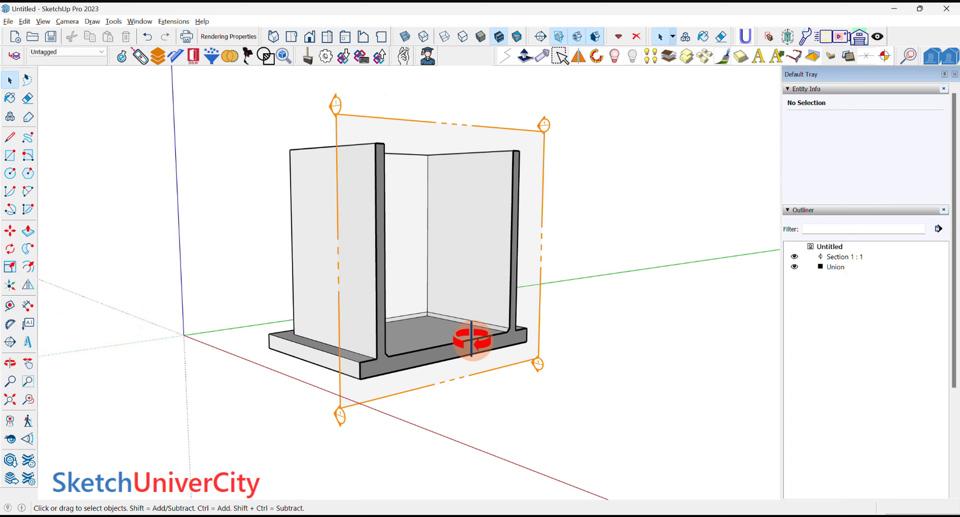
middle_click_drag(467, 338, 436, 317)
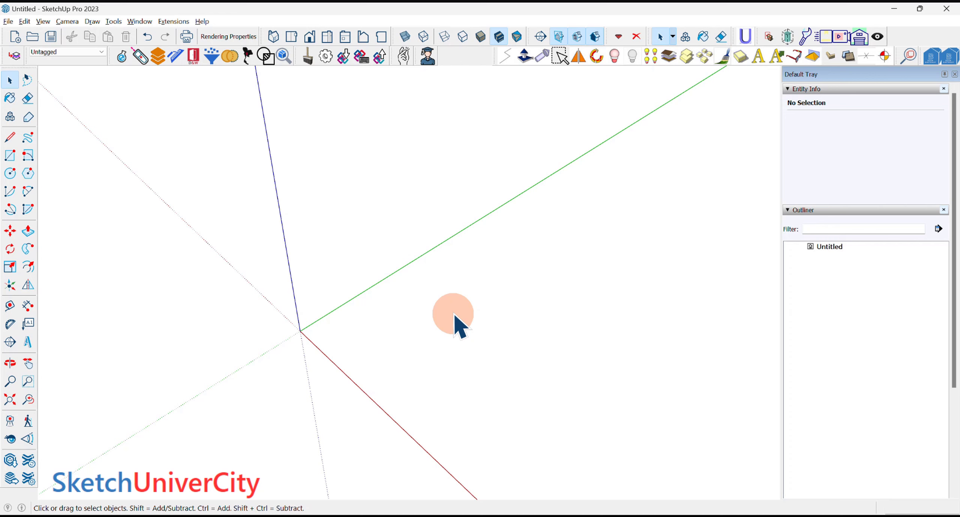
- Draw a 5 m by 5 m square starting at the origin
key("r")
left_click(316, 331)
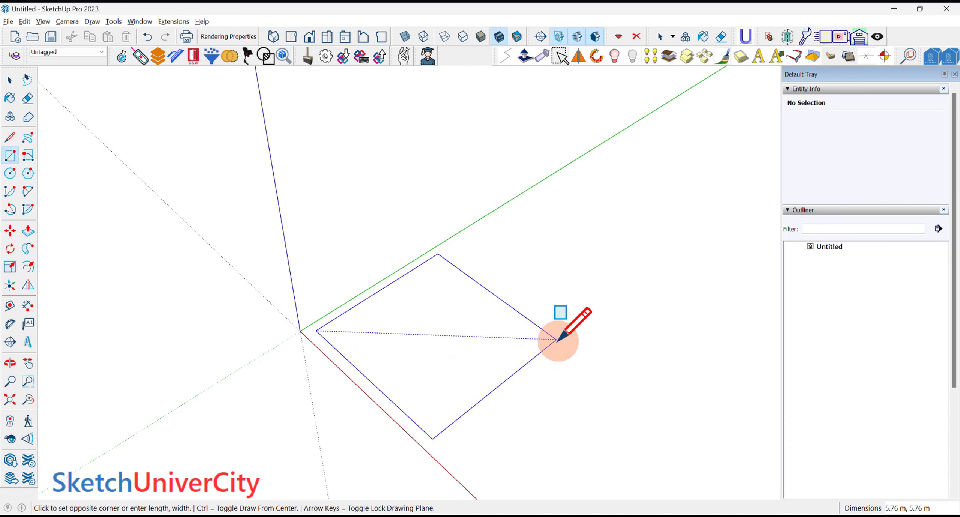
type("5,5")
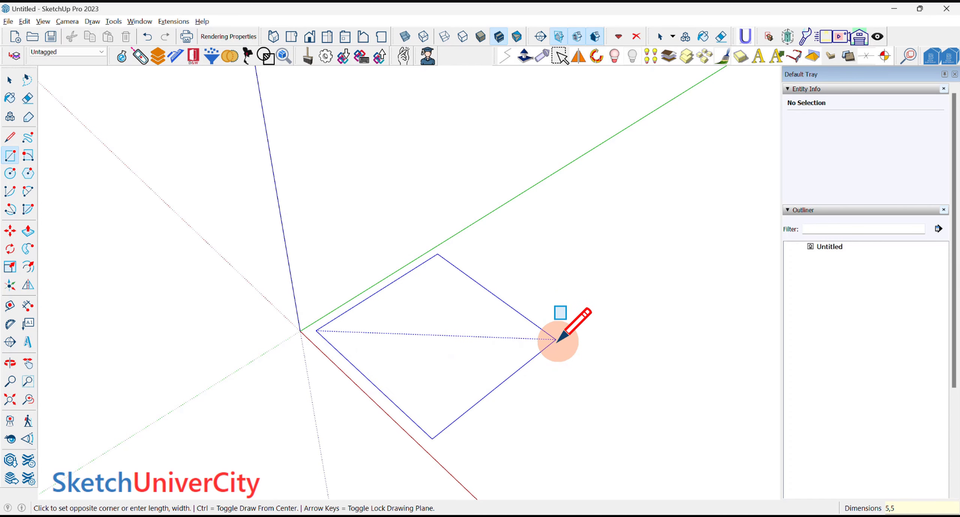
key("Return")
key("space")
scroll(472, 360, "up", 3)
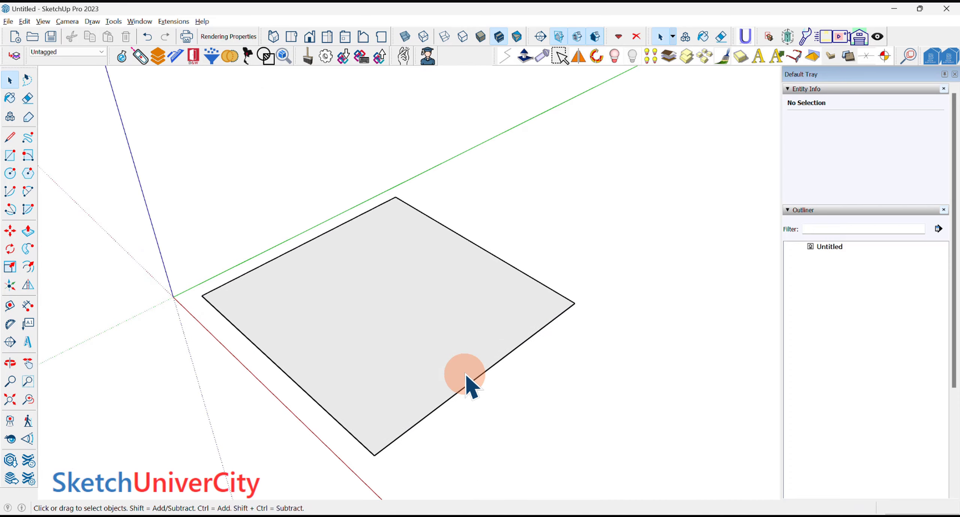
middle_click_drag(464, 374, 469, 375)
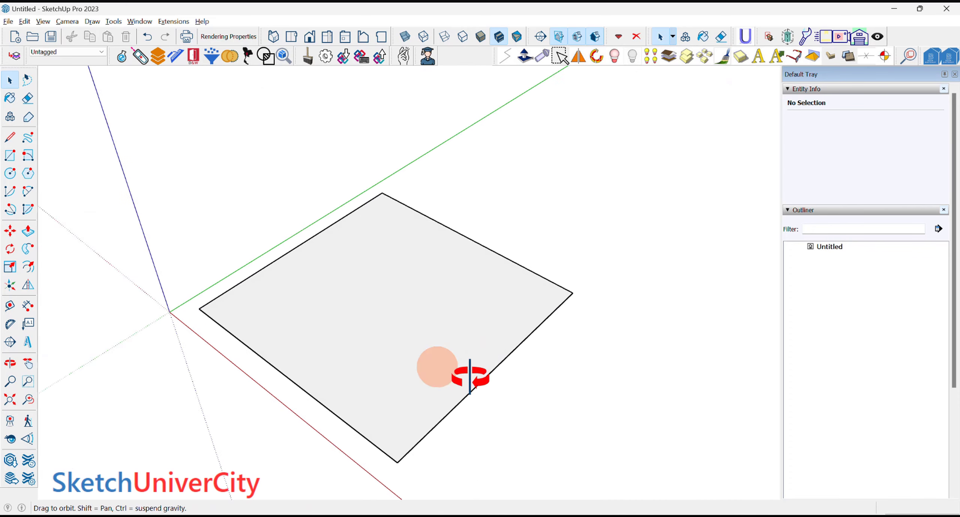
left_click(468, 378)
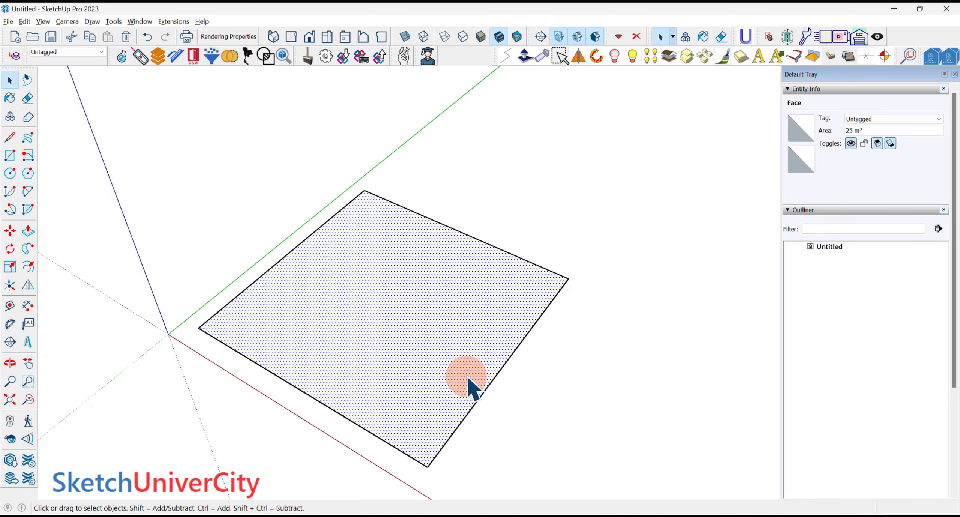
mouse_move(469, 386)
middle_mouse_down()
mouse_move(561, 289)
mouse_move(489, 322)
mouse_move(475, 359)
mouse_move(523, 343)
middle_mouse_up()
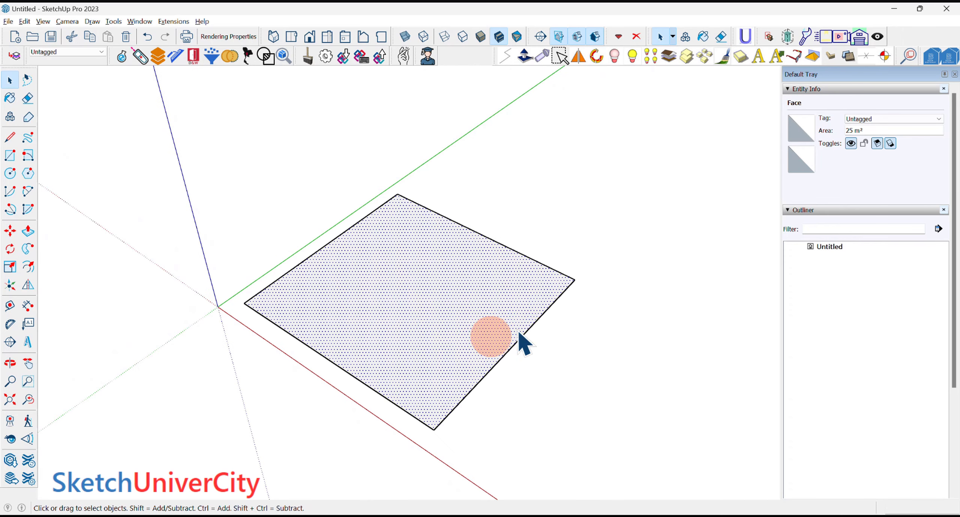
scroll(542, 340, "up", 3)
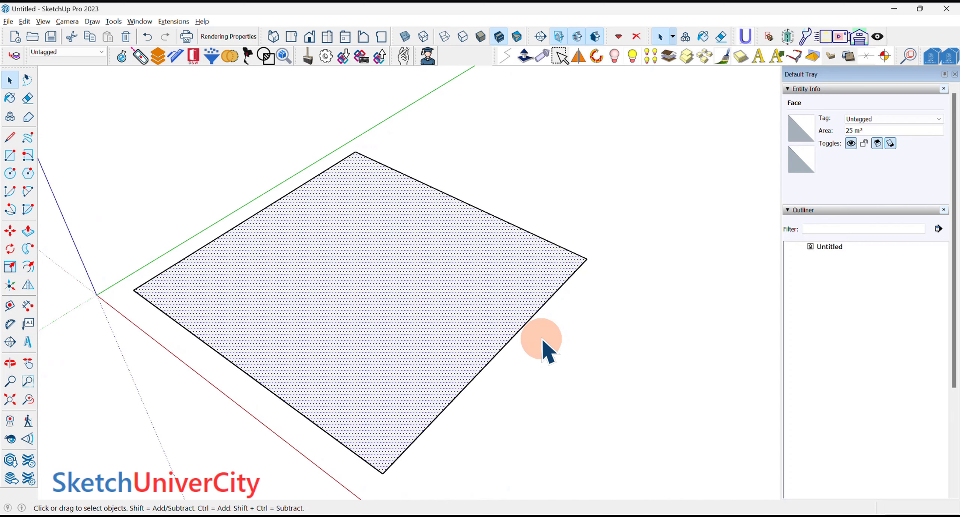
- Offset the square's outline outward and delete the inner face, leaving a ring
key("f")
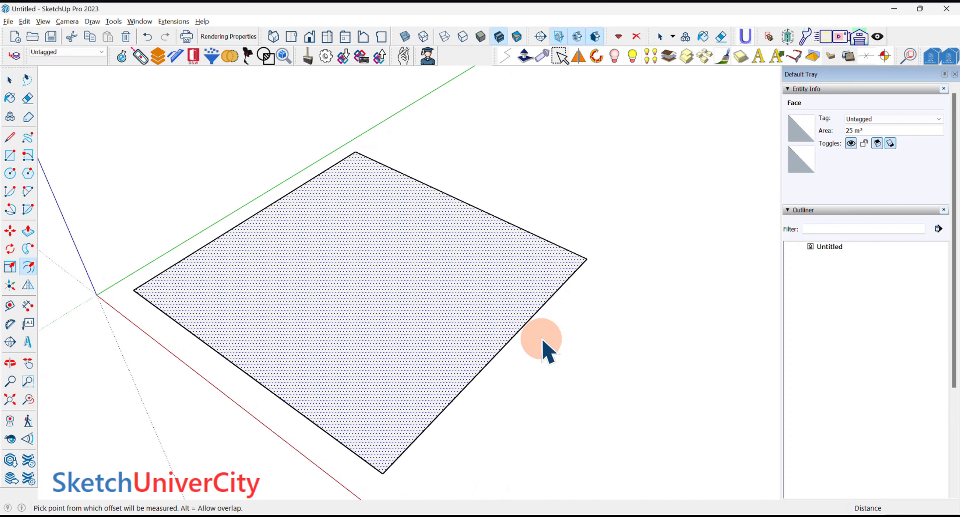
left_click(532, 316)
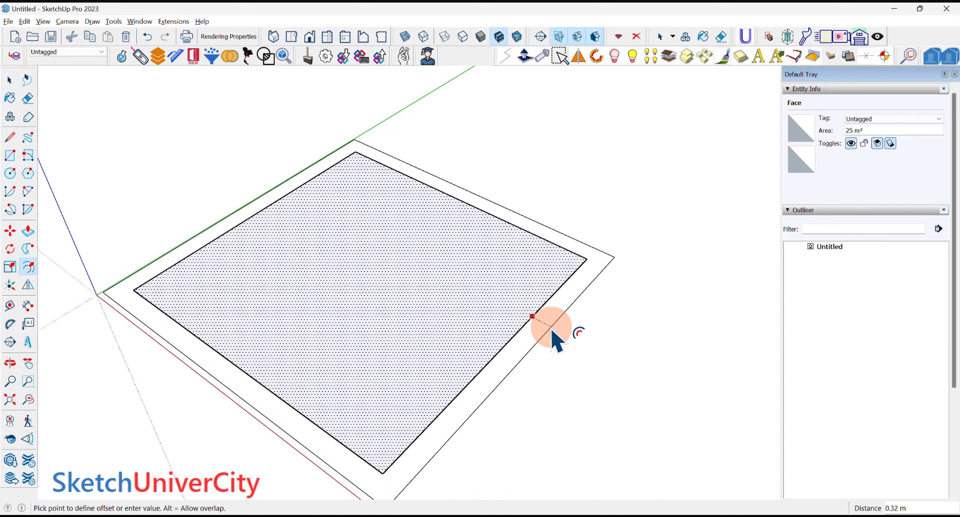
type("0.")
key("Return")
key("space")
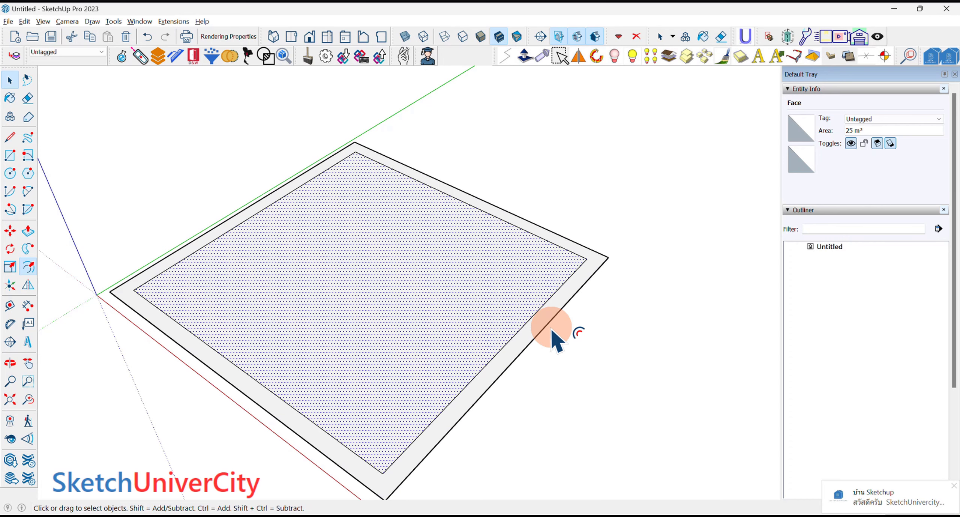
right_click(425, 253)
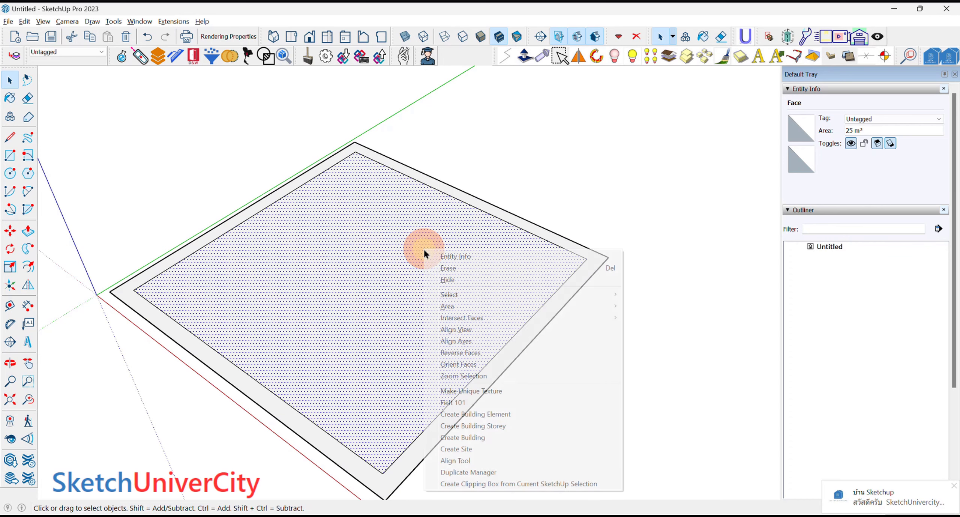
left_click(452, 268)
scroll(392, 289, "down", 3)
mouse_move(393, 289)
middle_mouse_down()
mouse_move(455, 281)
mouse_move(454, 317)
middle_mouse_up()
scroll(467, 311, "up", 3)
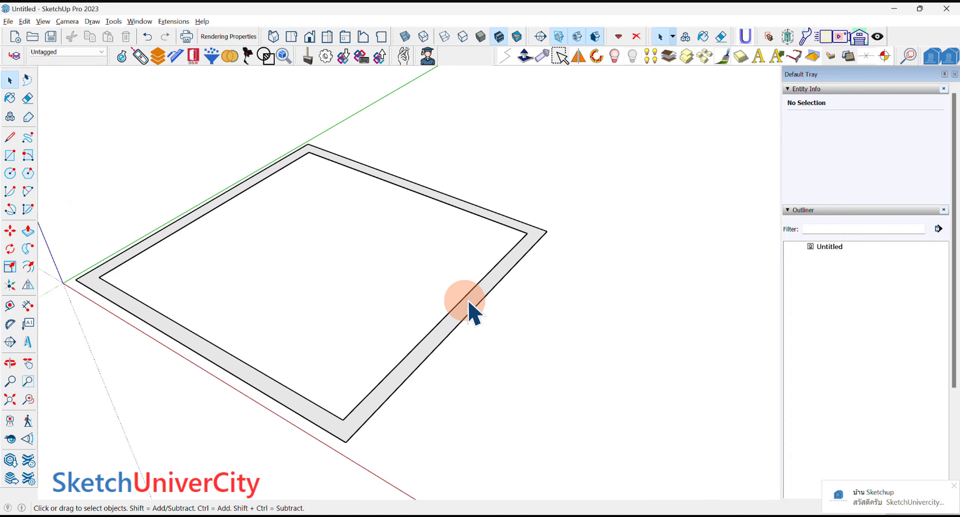
left_click(467, 310)
scroll(353, 322, "down", 2)
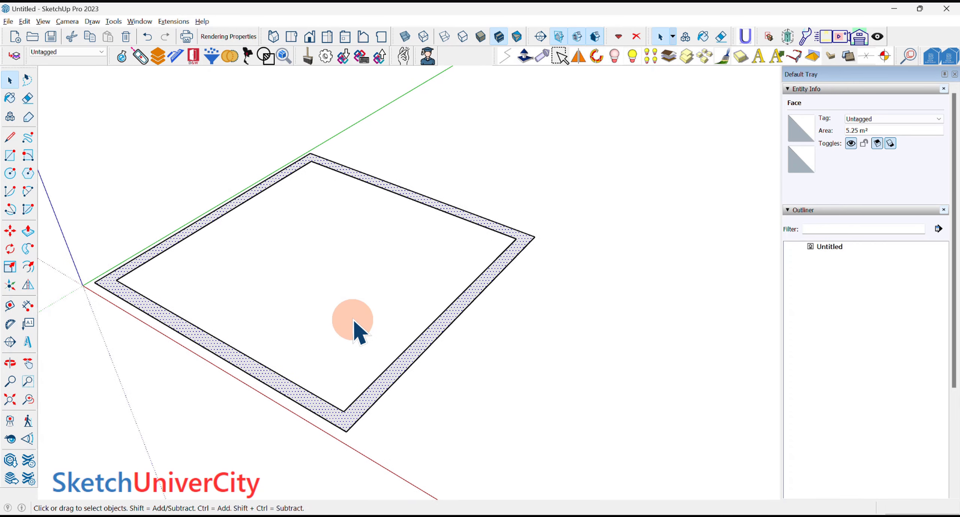
- Dimension the top and left inner edges at 5.00 m each
left_click(39, 302)
scroll(408, 204, "up", 3)
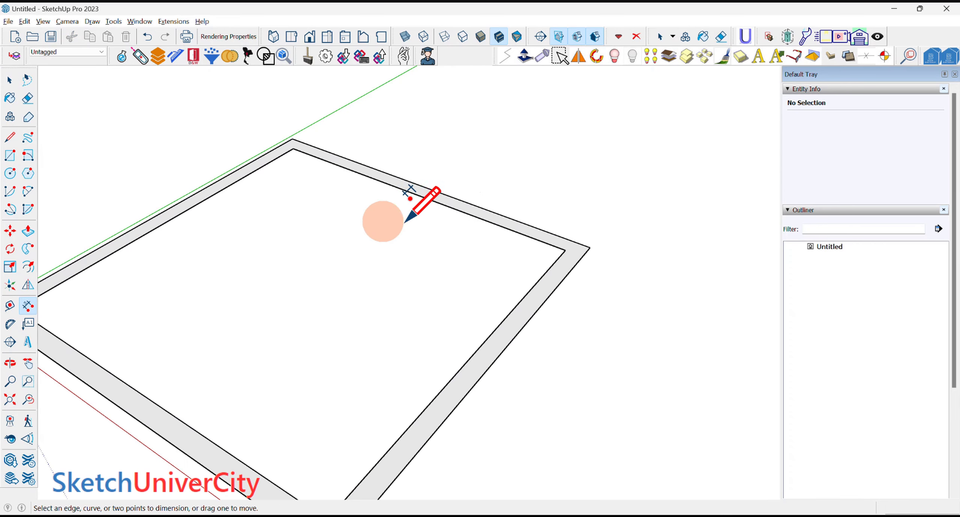
left_click(454, 208)
left_click(437, 226)
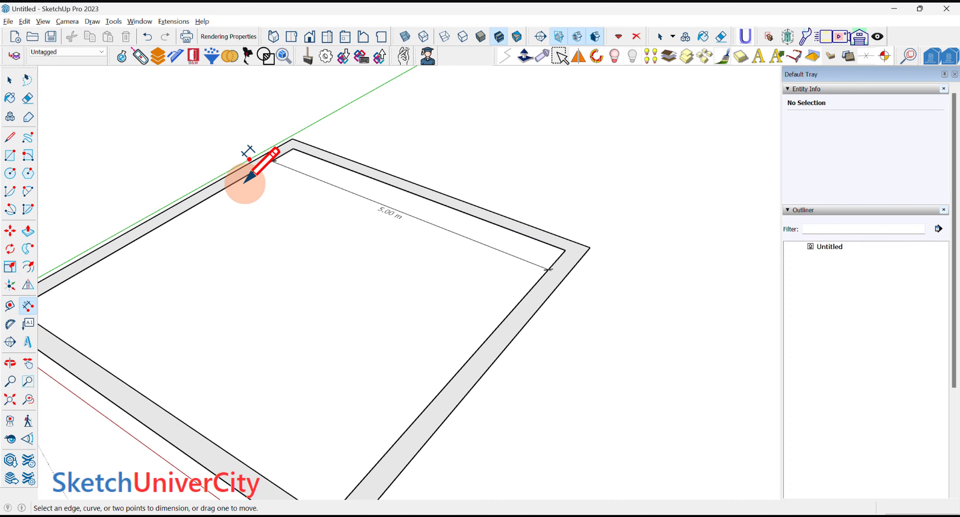
left_click(264, 165)
left_click(270, 186)
mouse_move(271, 186)
middle_mouse_down()
mouse_move(386, 264)
mouse_move(367, 322)
mouse_move(377, 216)
middle_mouse_up()
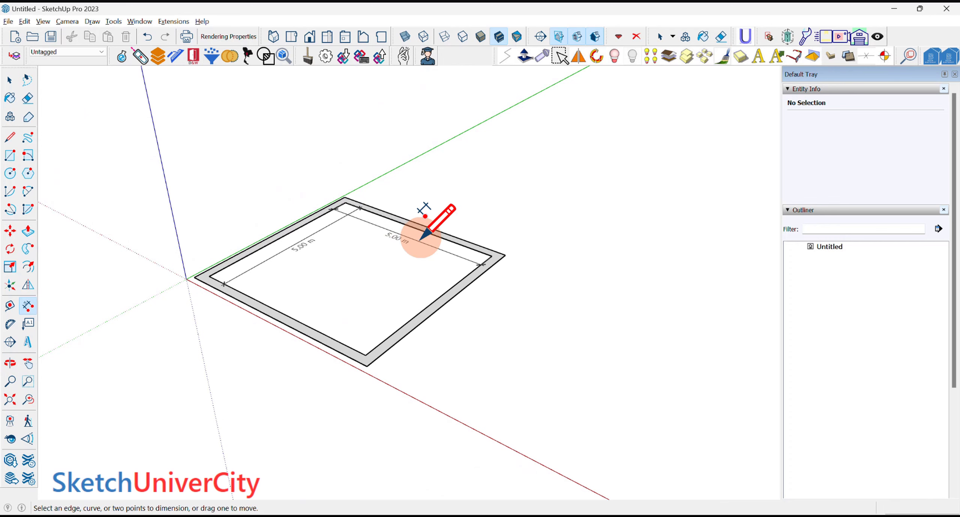
- Push/pull the ring face up 5 m into walls
key("p")
left_click(476, 257)
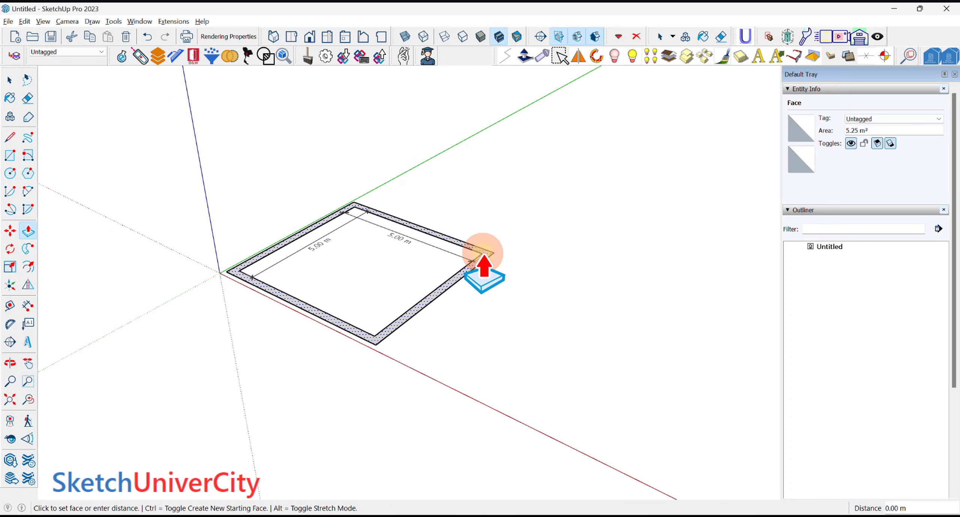
type("5")
key("Return")
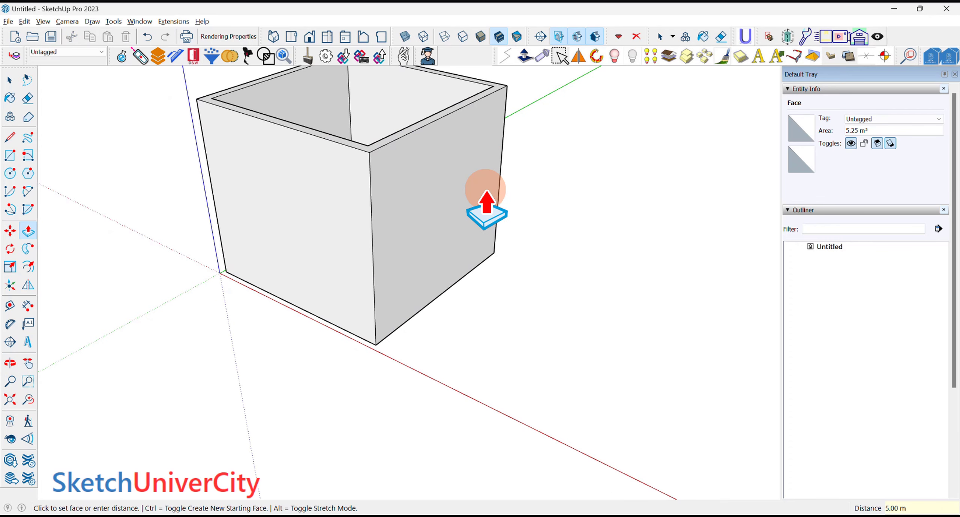
key("space")
mouse_move(486, 203)
middle_mouse_down()
mouse_move(358, 324)
mouse_move(392, 207)
middle_mouse_up()
scroll(375, 198, "up", 3)
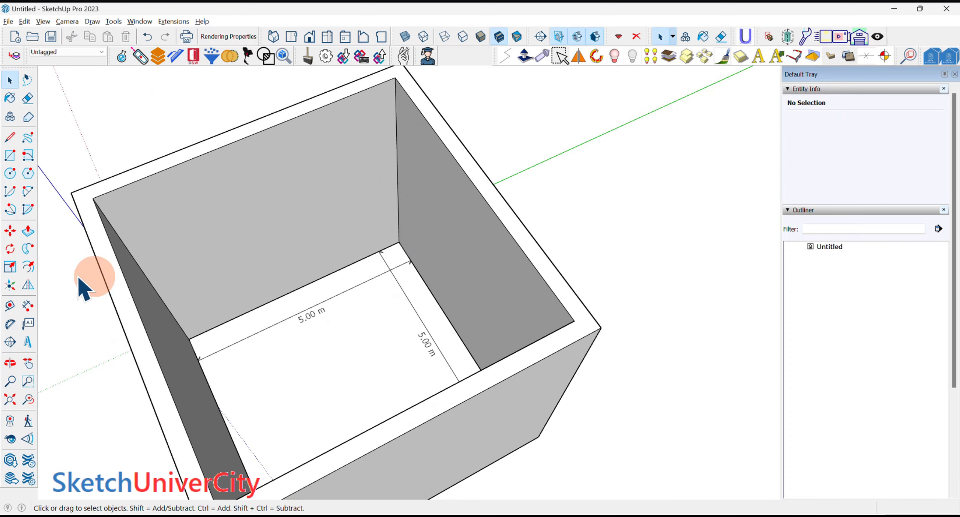
- Add a vertical 5.00 m dimension from the top wall corner to the floor
left_click(30, 305)
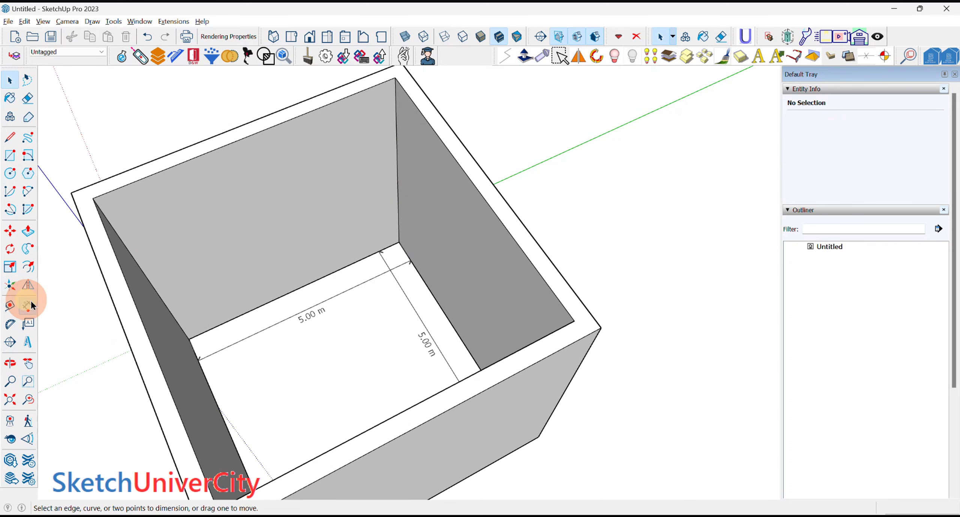
left_click(395, 78)
left_click(398, 241)
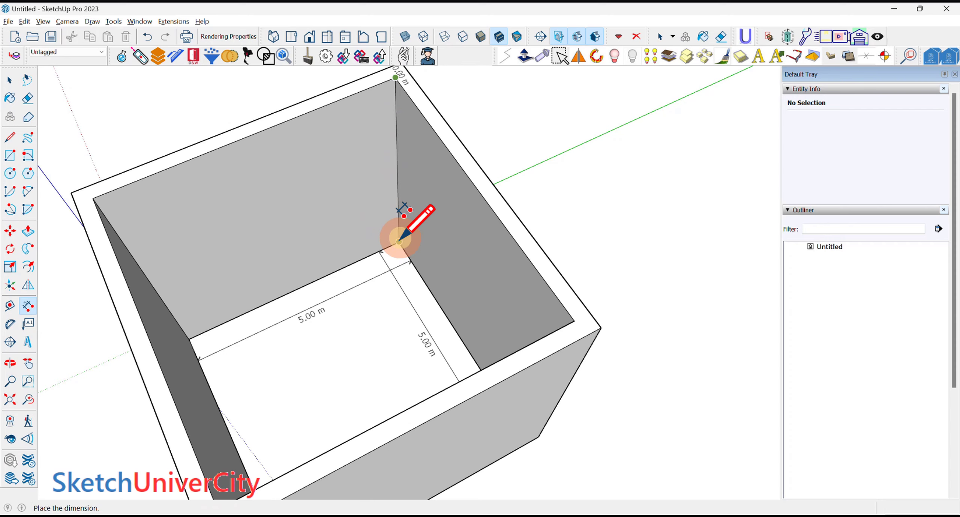
left_click(378, 250)
middle_click_drag(378, 250, 391, 240)
scroll(356, 285, "up", 3)
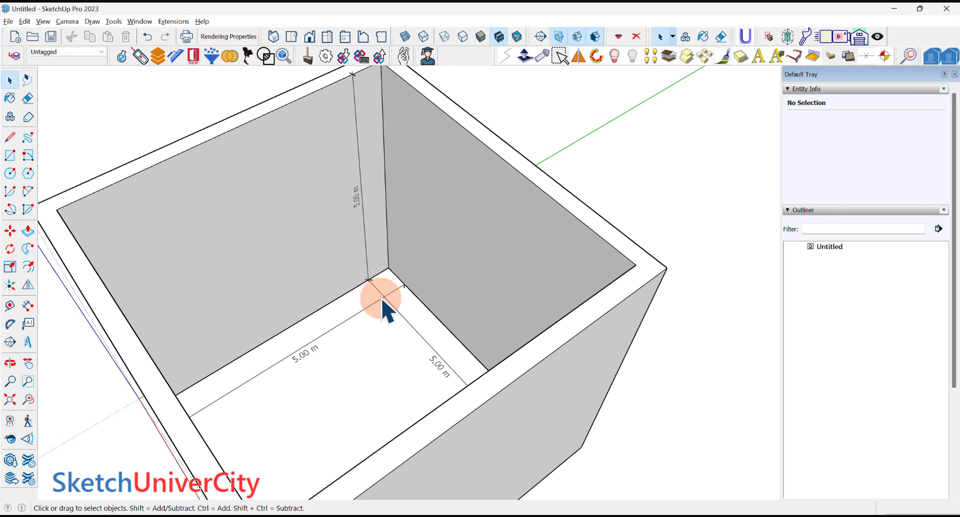
- Erase the dimension labels from the model
key("e")
mouse_move(385, 300)
left_mouse_down()
mouse_move(365, 221)
mouse_move(406, 247)
left_mouse_up()
scroll(420, 244, "down", 5)
middle_click_drag(439, 218, 467, 161)
key("space")
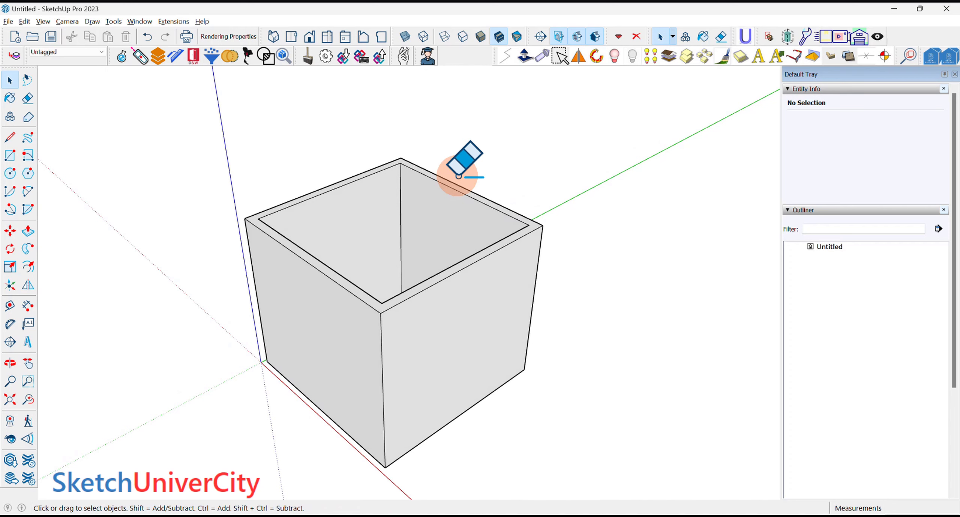
- Select all the box geometry and make it a single group
triple_click(448, 206)
mouse_move(446, 205)
middle_mouse_down()
mouse_move(419, 203)
mouse_move(446, 262)
mouse_move(406, 204)
mouse_move(300, 171)
middle_mouse_up()
scroll(393, 294, "up", 2)
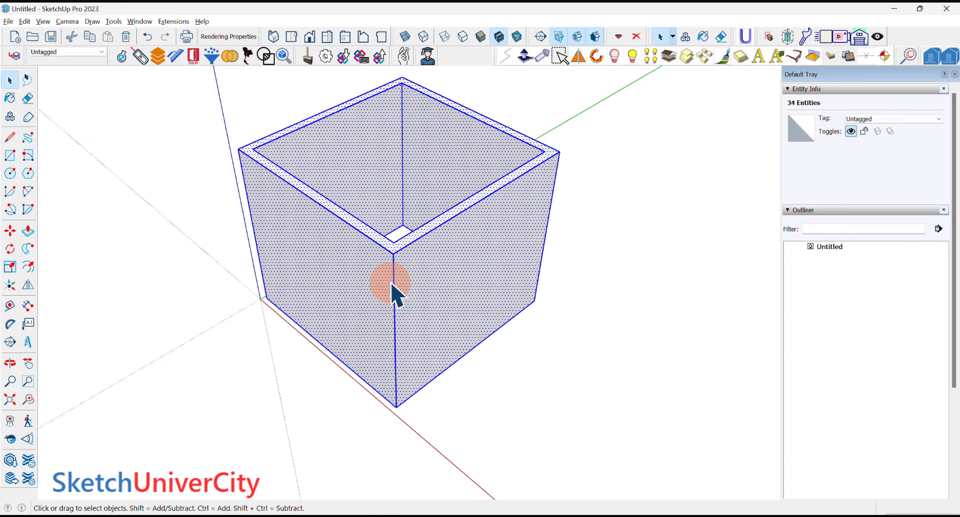
scroll(425, 157, "up", 1)
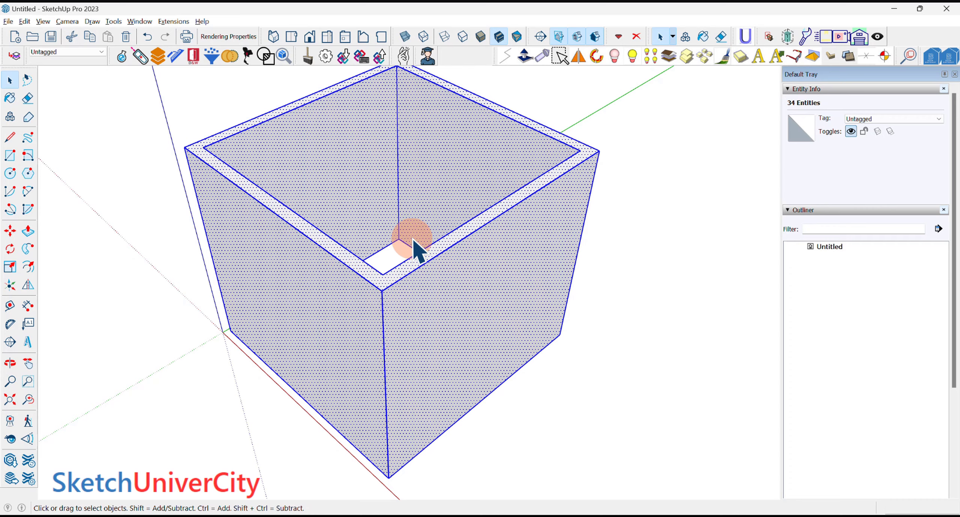
mouse_move(416, 249)
middle_mouse_down()
mouse_move(418, 375)
mouse_move(402, 107)
mouse_move(394, 375)
mouse_move(394, 303)
middle_mouse_up()
scroll(422, 167, "up", 2)
right_click(419, 157)
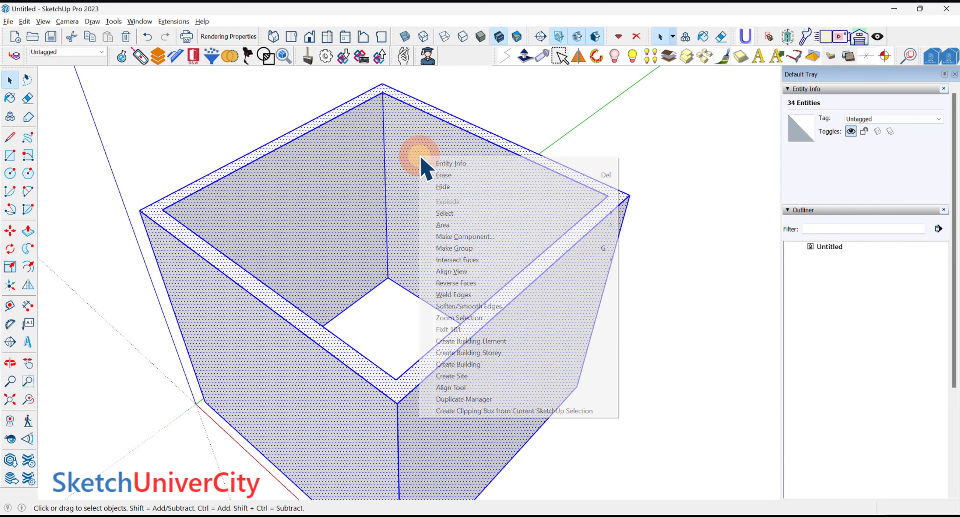
left_click(488, 248)
scroll(461, 300, "down", 2)
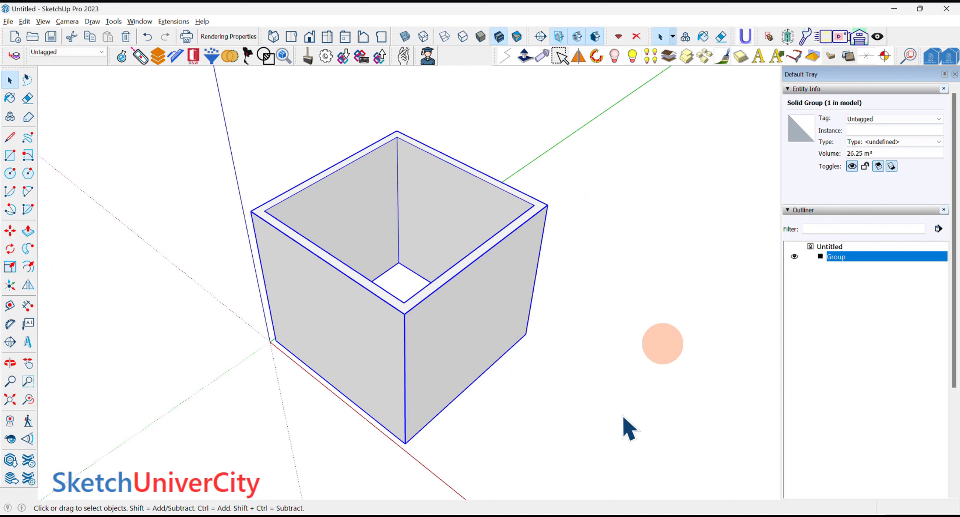
- Orbit to inspect the grouped box from lower down
mouse_move(866, 141)
left_mouse_down()
mouse_move(883, 150)
mouse_move(543, 281)
mouse_move(602, 279)
left_mouse_up()
left_click_drag(830, 154, 779, 99)
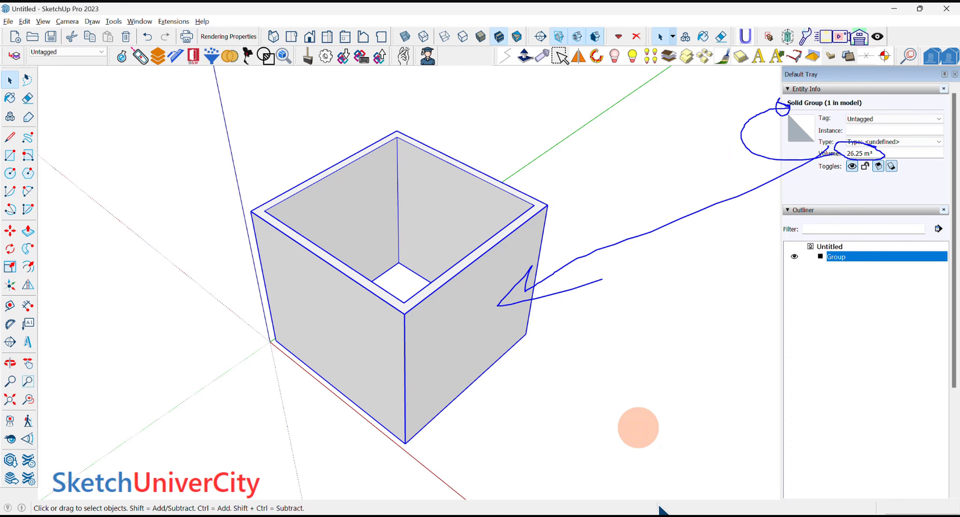
scroll(382, 220, "down", 3)
middle_click_drag(381, 221, 424, 341)
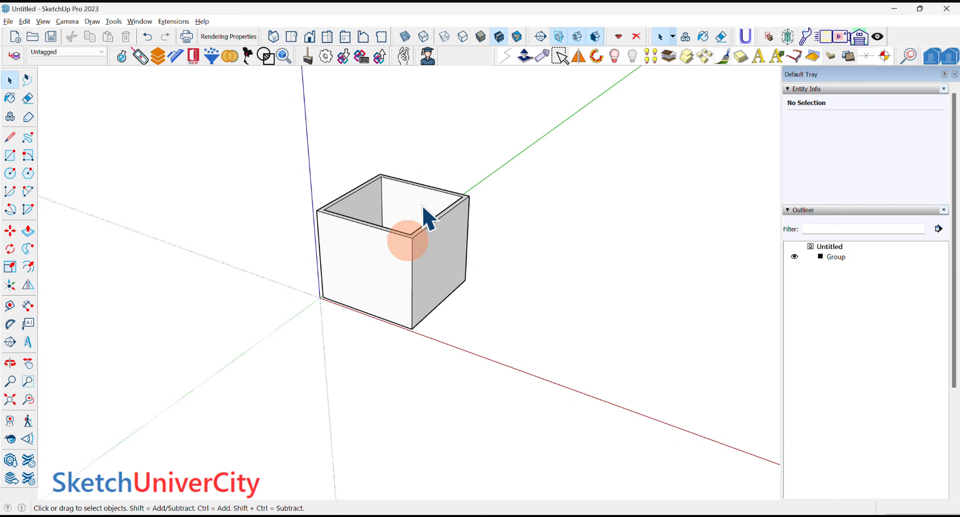
right_click(472, 52)
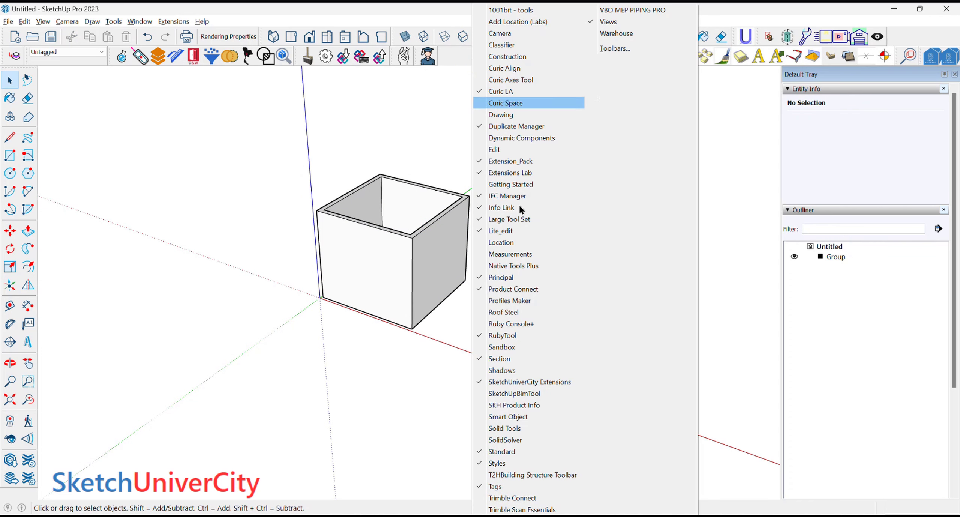
- Show the Solid Tools toolbar and move it away from the model
left_click(518, 428)
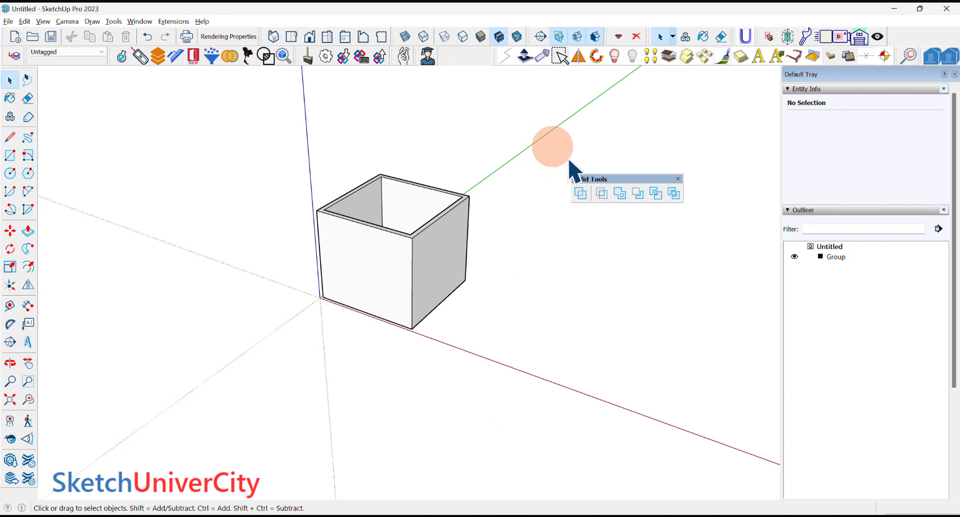
left_click_drag(589, 178, 240, 120)
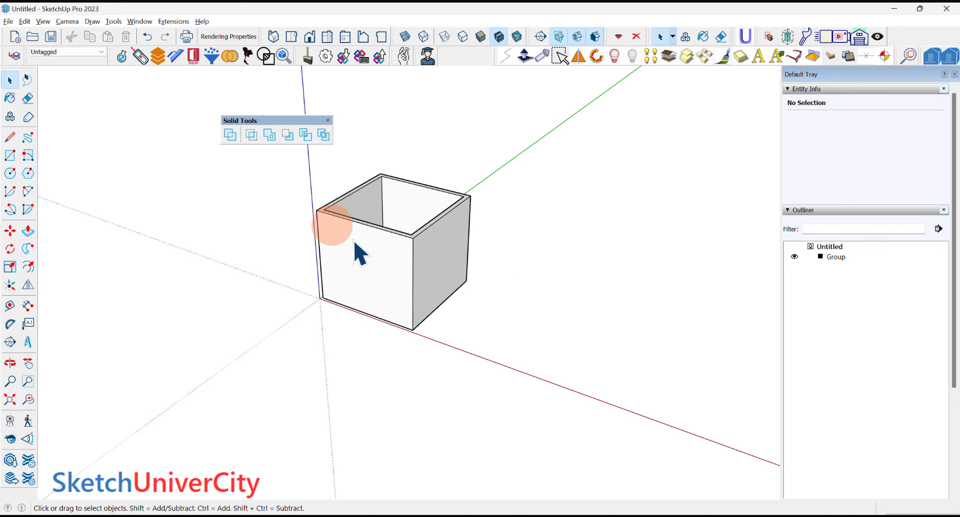
scroll(370, 250, "up", 3)
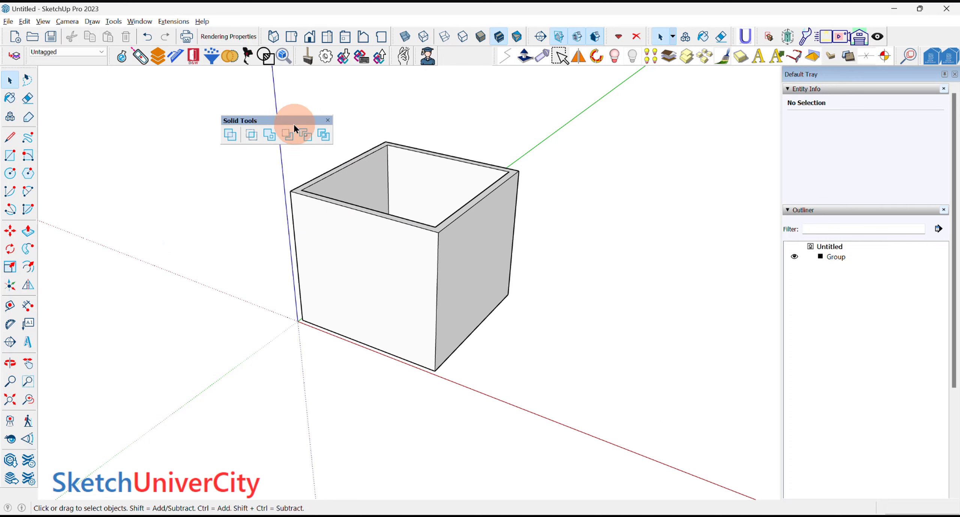
left_click_drag(293, 125, 282, 116)
- Select the box group and view it from above
mouse_move(550, 208)
middle_mouse_down()
mouse_move(493, 221)
mouse_move(492, 231)
mouse_move(529, 229)
mouse_move(520, 240)
middle_mouse_up()
scroll(520, 233, "up", 2)
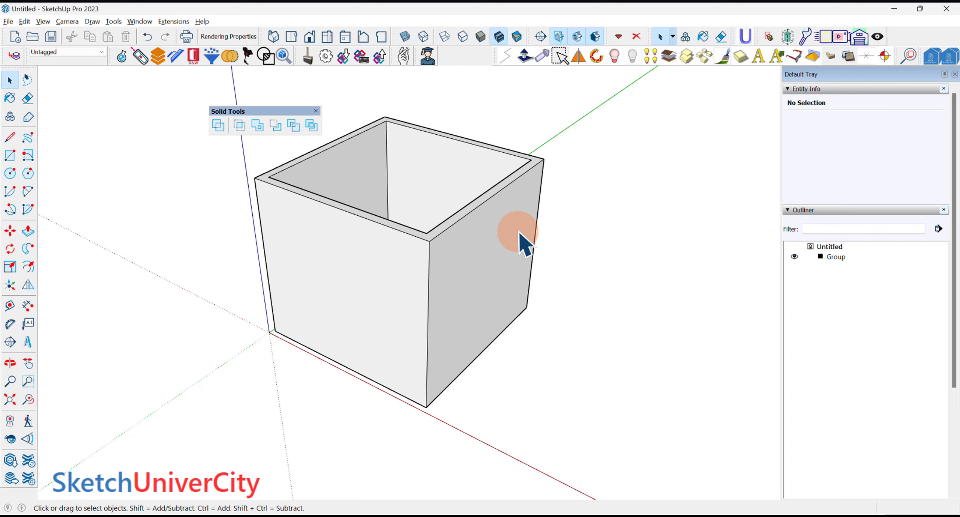
scroll(521, 240, "down", 1)
mouse_move(521, 240)
middle_mouse_down()
mouse_move(471, 199)
mouse_move(456, 246)
middle_mouse_up()
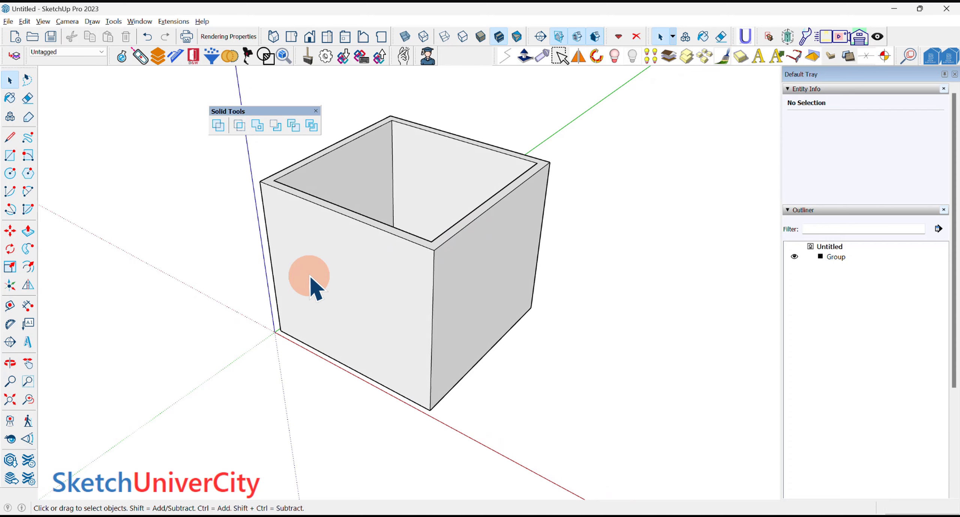
middle_click_drag(310, 279, 342, 261)
left_click(342, 261)
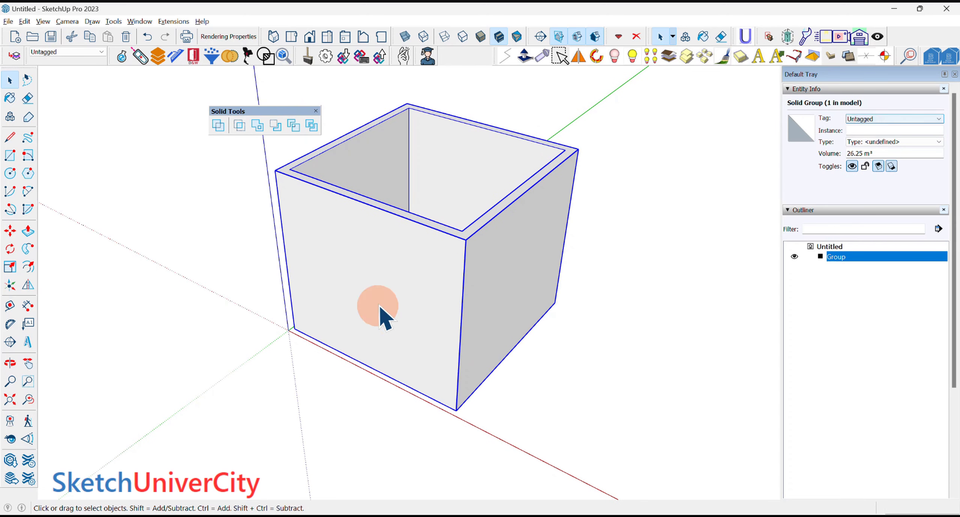
mouse_move(379, 309)
middle_mouse_down()
mouse_move(419, 383)
mouse_move(419, 343)
middle_mouse_up()
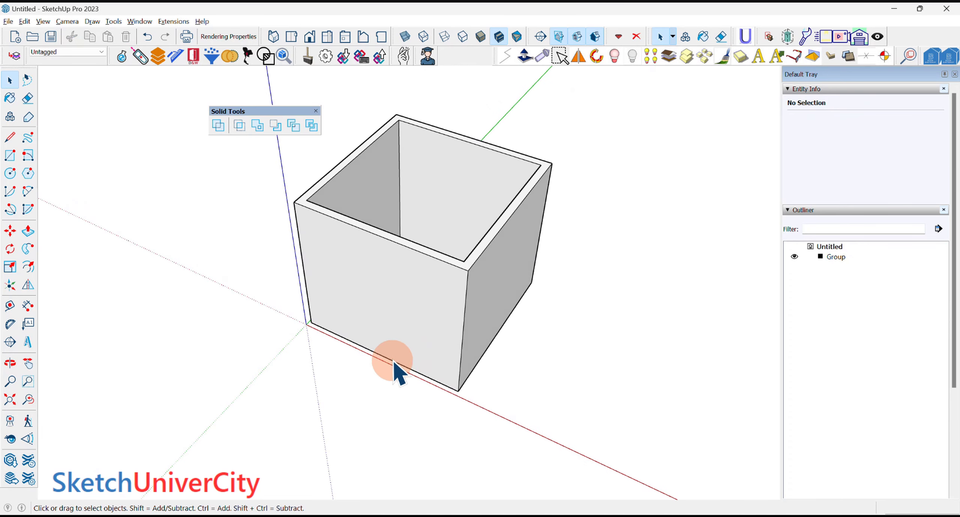
scroll(364, 358, "up", 2)
scroll(308, 357, "up", 3)
scroll(307, 357, "up", 3)
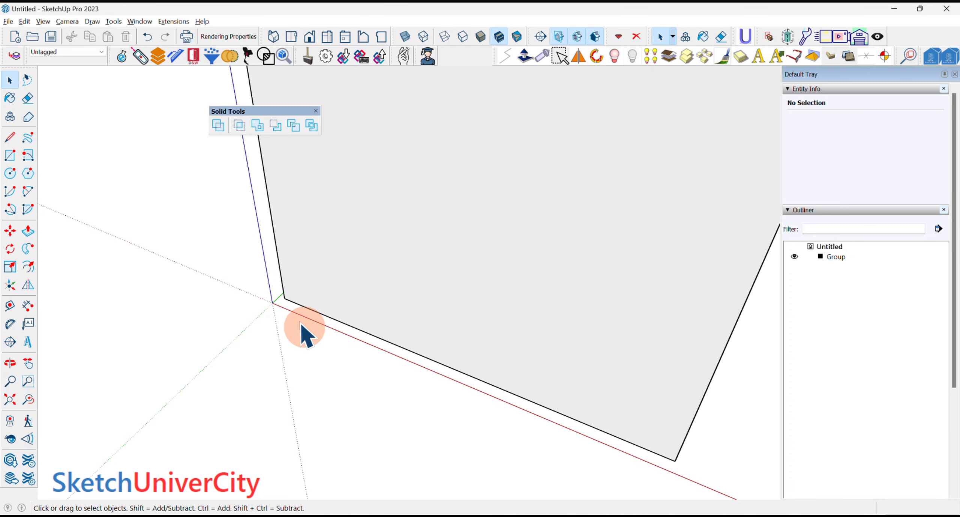
- Start a rectangle at the box's ground corner
key("r")
left_click(283, 298)
scroll(284, 299, "down", 3)
- Finish the square ground face beneath the box
scroll(284, 299, "down", 2)
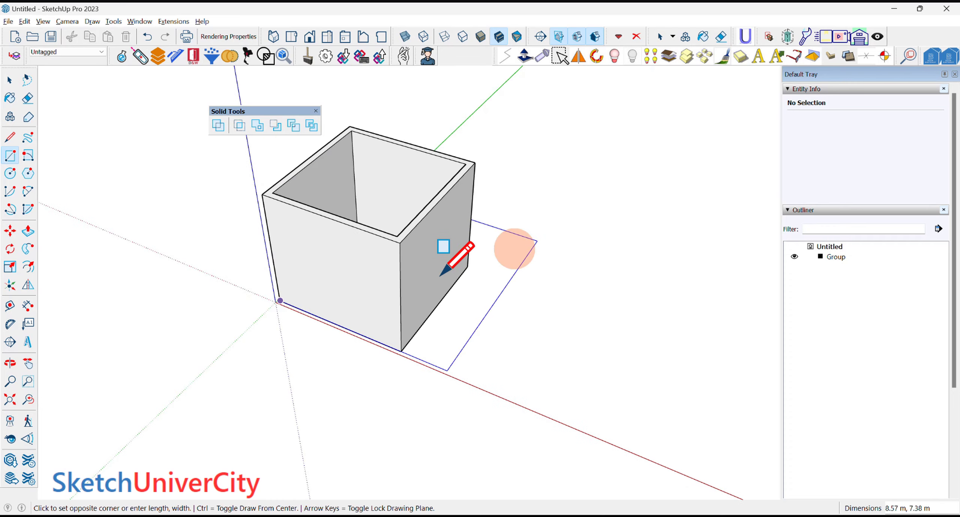
scroll(446, 272, "up", 1)
scroll(457, 268, "up", 3)
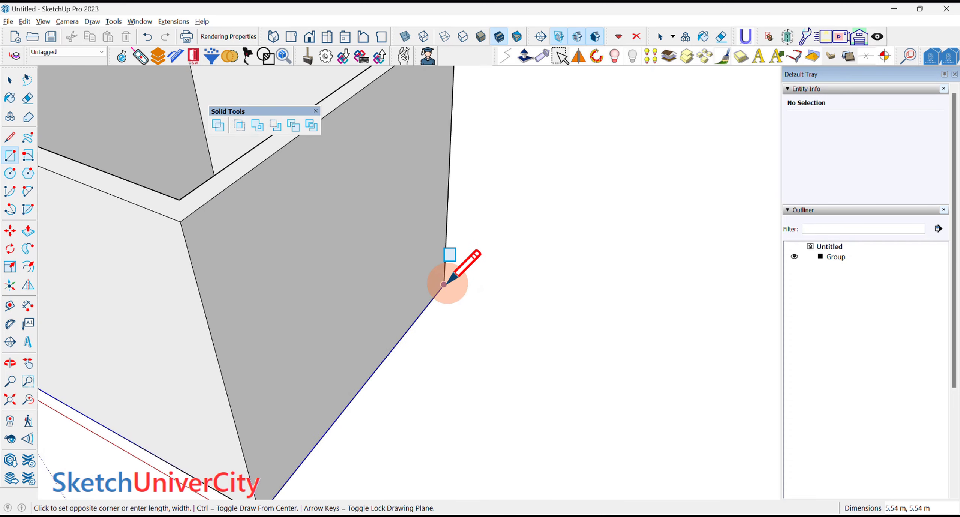
key("Escape")
key("space")
- Raise the box group 3 m above the ground
scroll(503, 300, "down", 6)
mouse_move(497, 332)
middle_mouse_down()
mouse_move(488, 187)
mouse_move(451, 287)
middle_mouse_up()
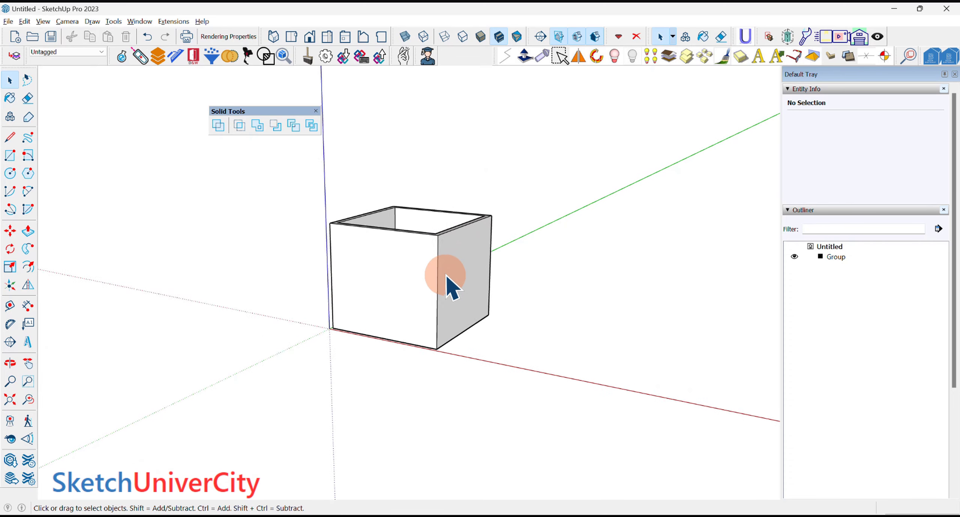
scroll(447, 280, "up", 2)
left_click(454, 278)
key("m")
type("3")
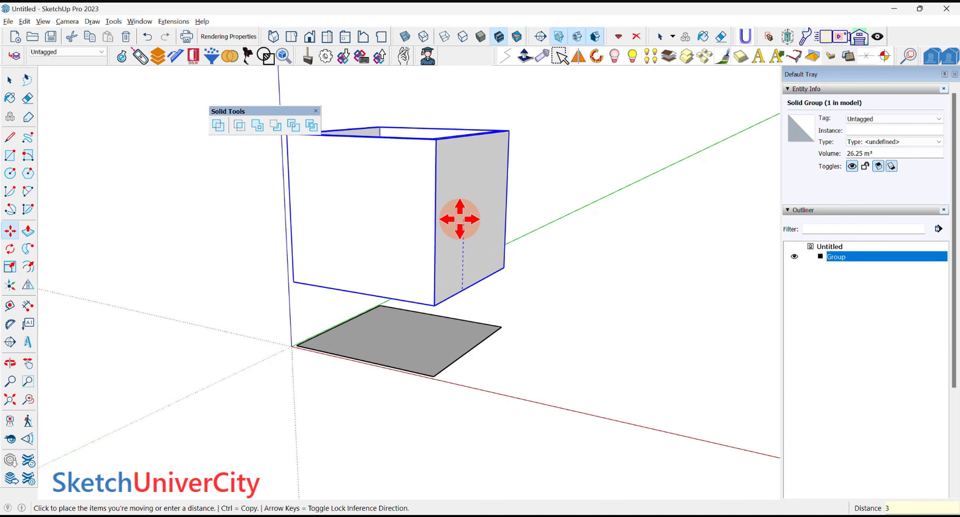
key("Return")
key("space")
- Select the square floor face together with its edges
mouse_move(459, 219)
middle_mouse_down()
mouse_move(453, 379)
mouse_move(489, 281)
middle_mouse_up()
double_click(444, 361)
scroll(446, 369, "up", 3)
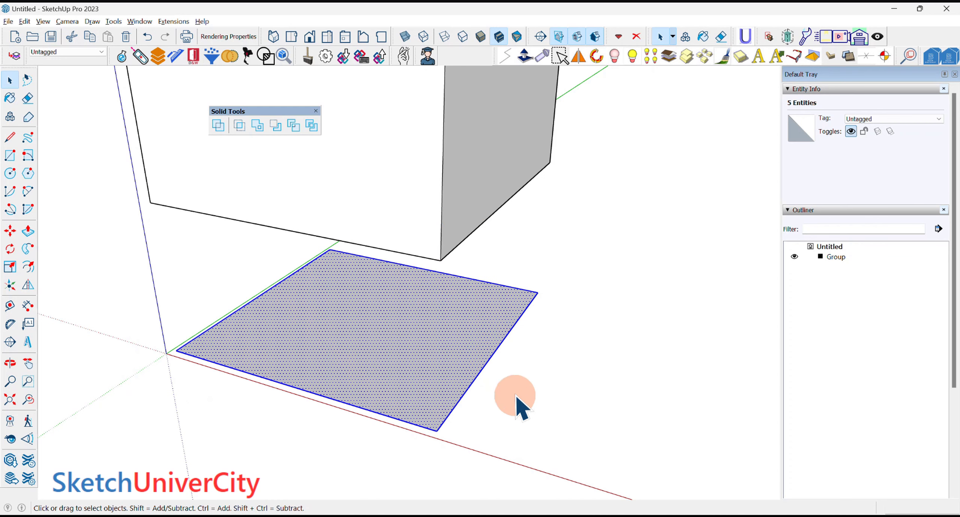
- Offset the floor outline 0.5 m outward
scroll(521, 401, "up", 1)
key("f")
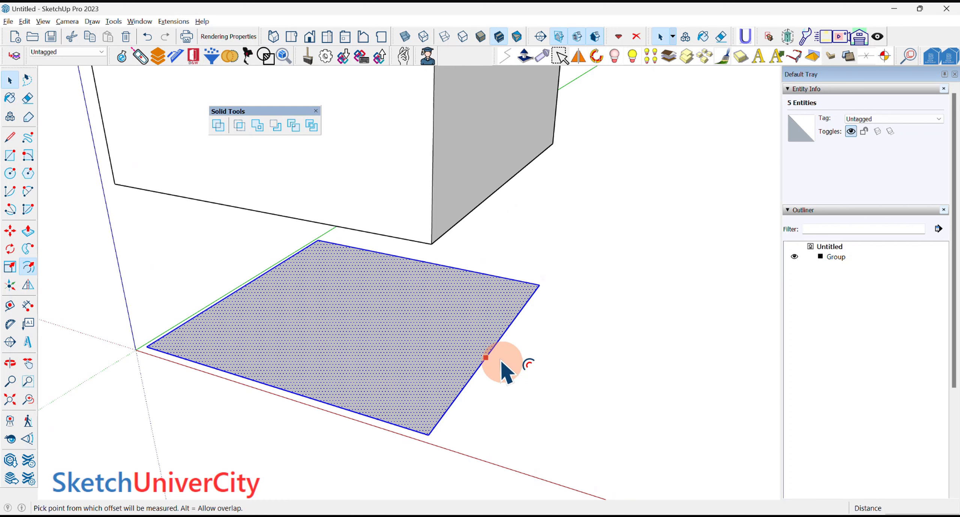
left_click(494, 345)
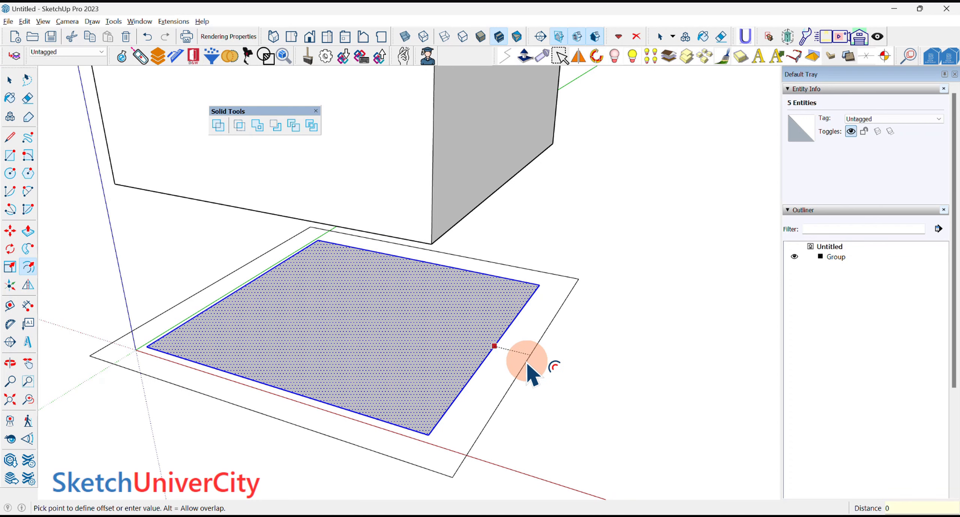
key("Return")
key("space")
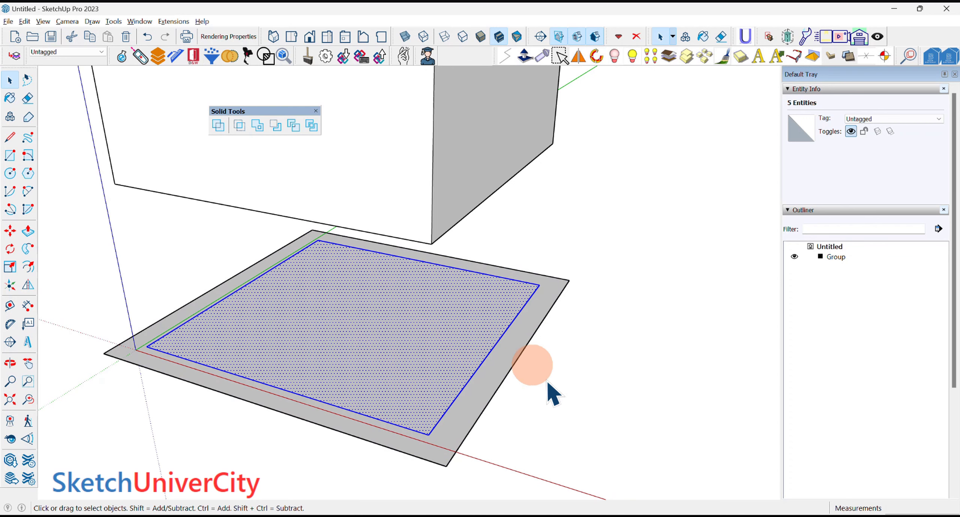
left_click(548, 386)
- Erase the inner rectangle's edges so the floor becomes one face
key("e")
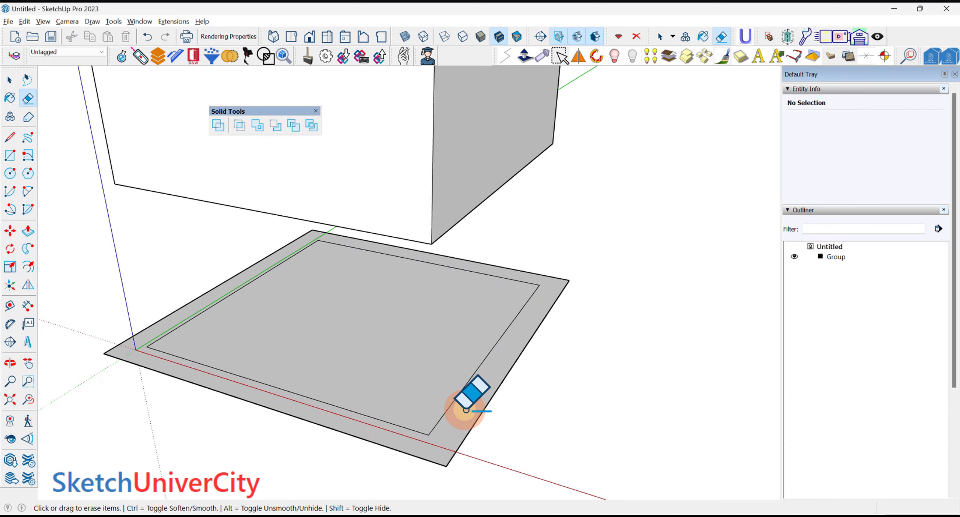
left_click_drag(465, 409, 413, 422)
mouse_move(293, 354)
left_mouse_down()
mouse_move(276, 272)
mouse_move(358, 225)
left_mouse_up()
mouse_move(358, 225)
middle_mouse_down()
mouse_move(414, 396)
mouse_move(408, 314)
middle_mouse_up()
- Push/pull the floor face into a 0.40 m thick slab
key("p")
left_click(477, 353)
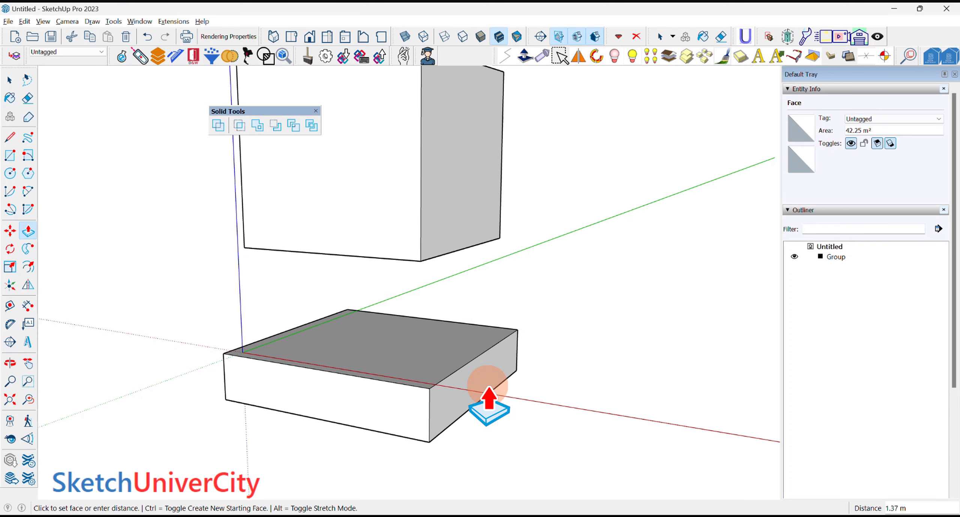
key("Return")
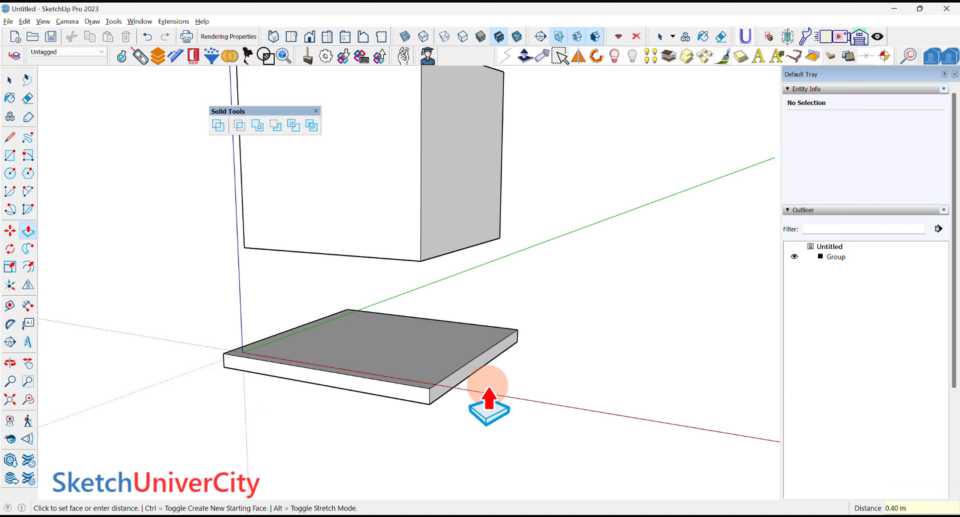
key("space")
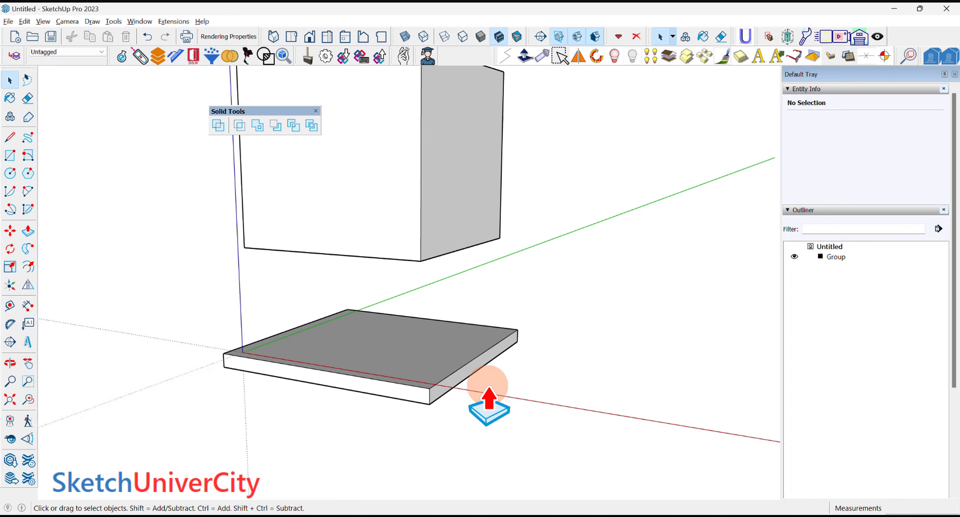
- Make the floor slab its own group and check the box and slab volumes
triple_click(399, 337)
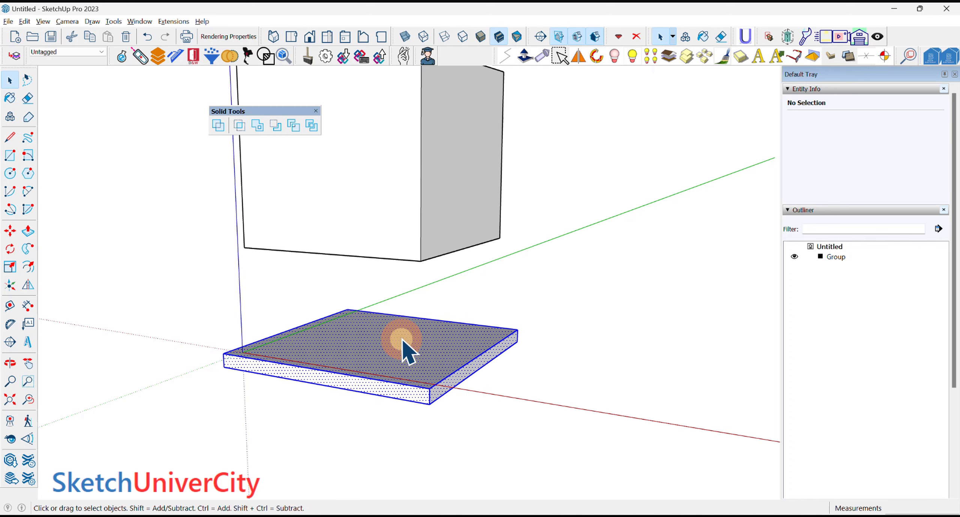
right_click(421, 333)
left_click(512, 169)
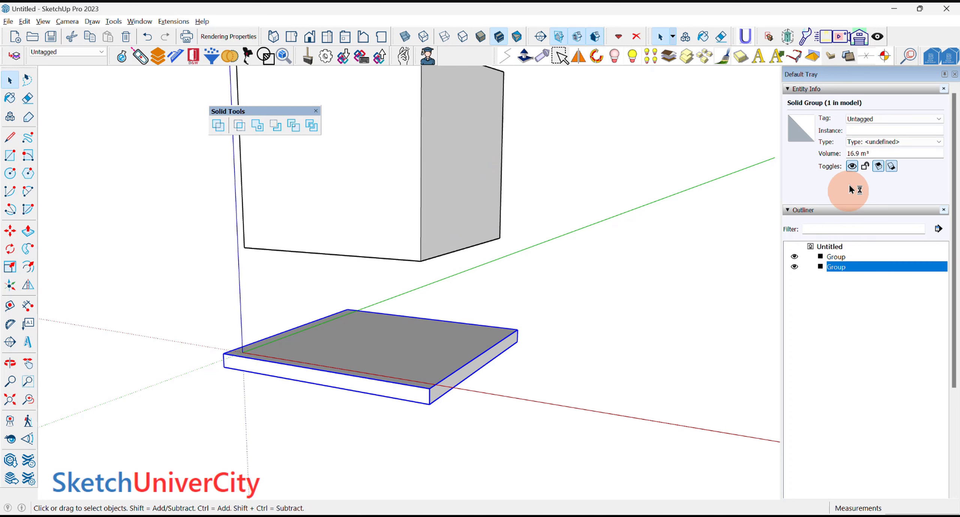
left_click(469, 174)
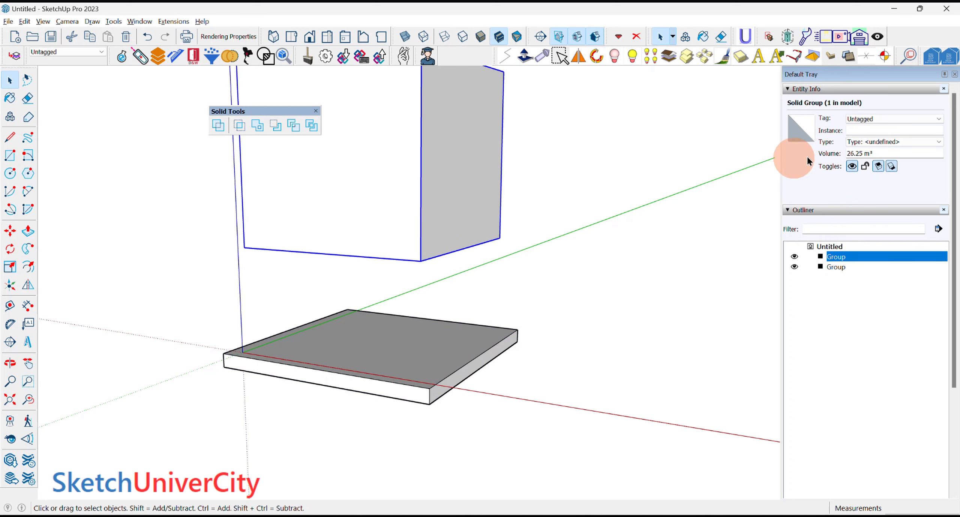
left_click(475, 373)
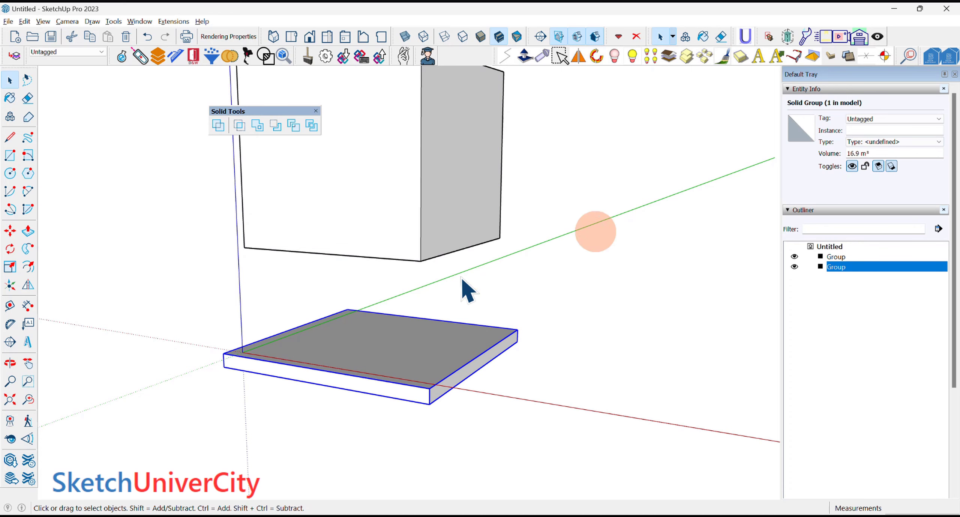
- Move the upper box 3 m down the blue axis onto the slab
scroll(450, 274, "down", 1)
left_click(434, 260)
scroll(455, 258, "up", 2)
key("m")
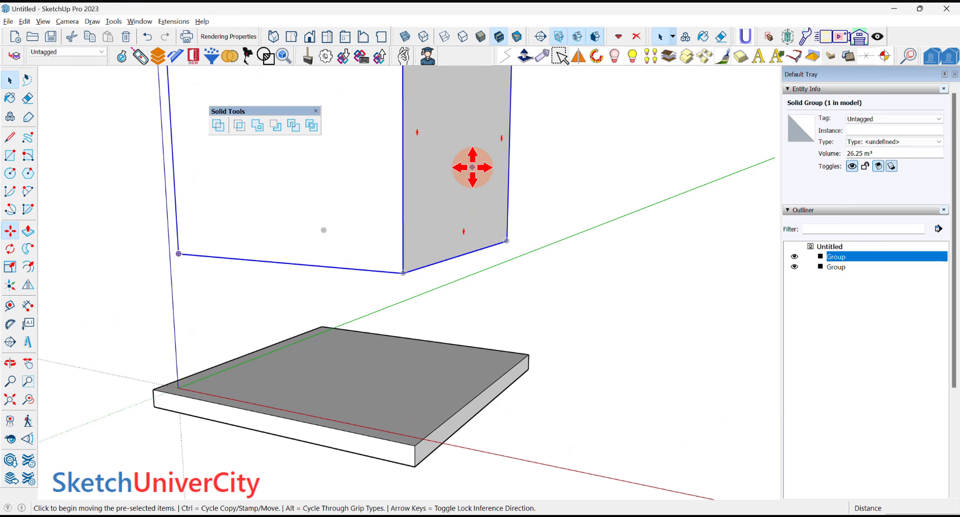
left_click(472, 172)
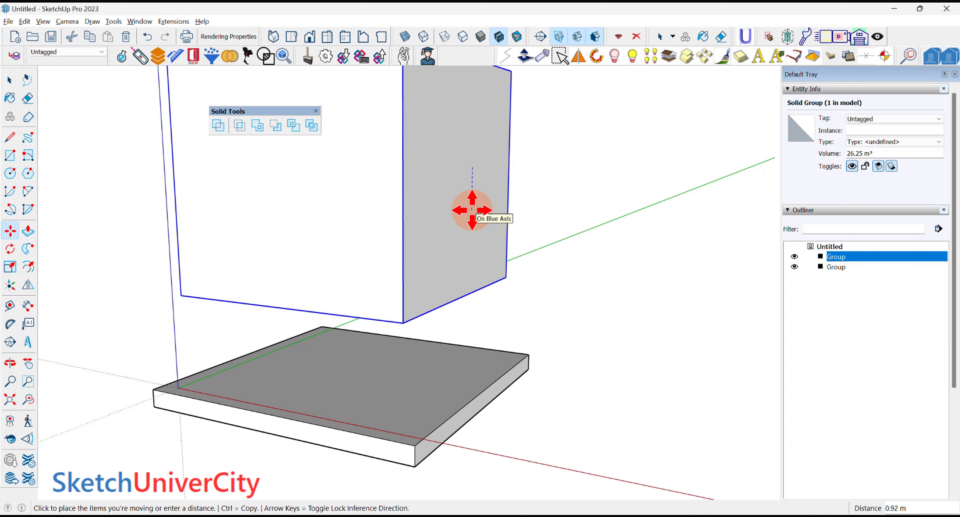
key("Return")
key("space")
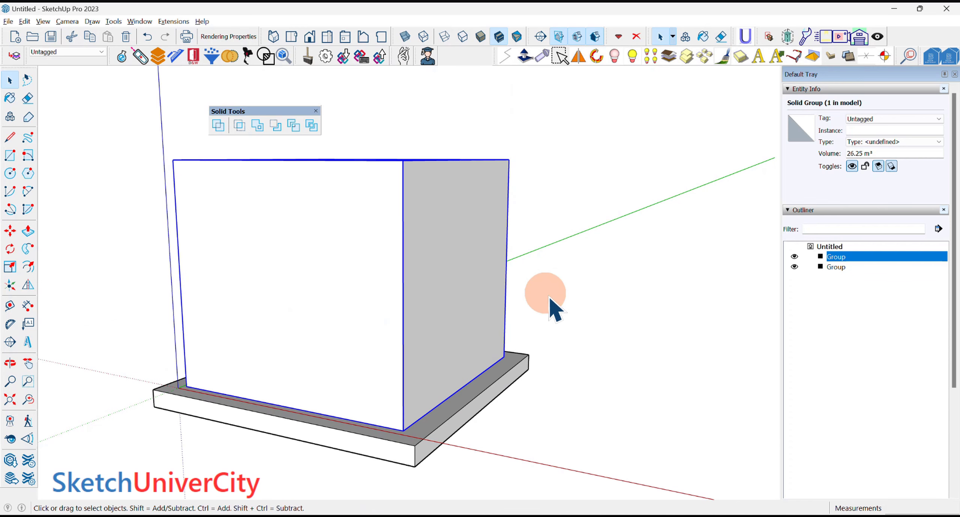
- Orbit and alternately select the box and the slab to compare them
scroll(431, 272, "down", 3)
middle_click_drag(431, 272, 399, 363)
key("space")
scroll(399, 363, "up", 2)
left_click(418, 293)
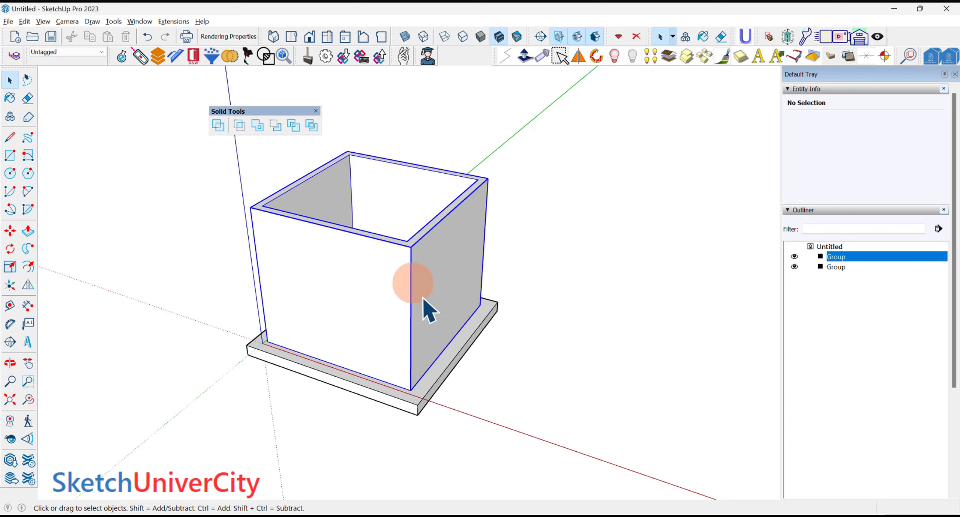
left_click(439, 393)
left_click(418, 302)
left_click(424, 393)
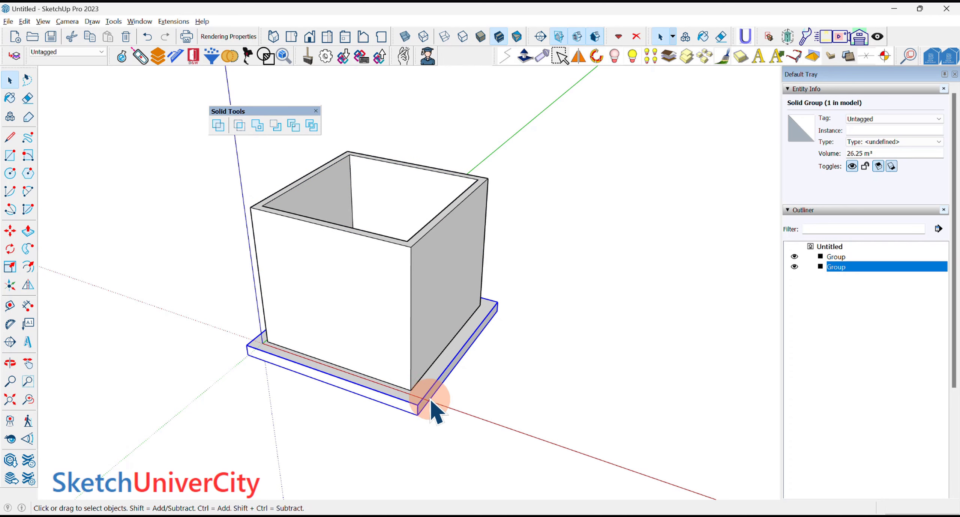
left_click(416, 322)
left_click(412, 407)
- Window-select both the box and the floor slab groups
scroll(424, 343, "down", 3)
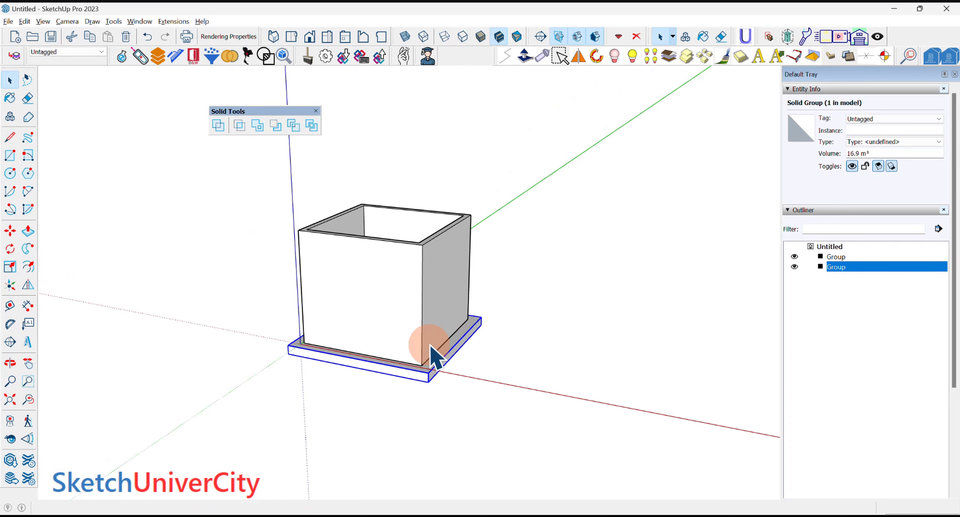
left_click(406, 272)
left_click(422, 373)
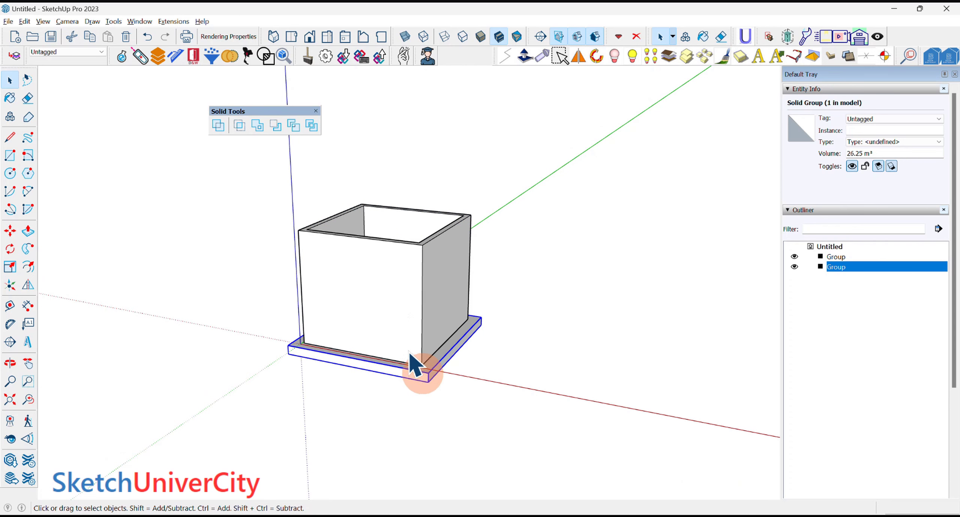
left_click_drag(231, 188, 574, 439)
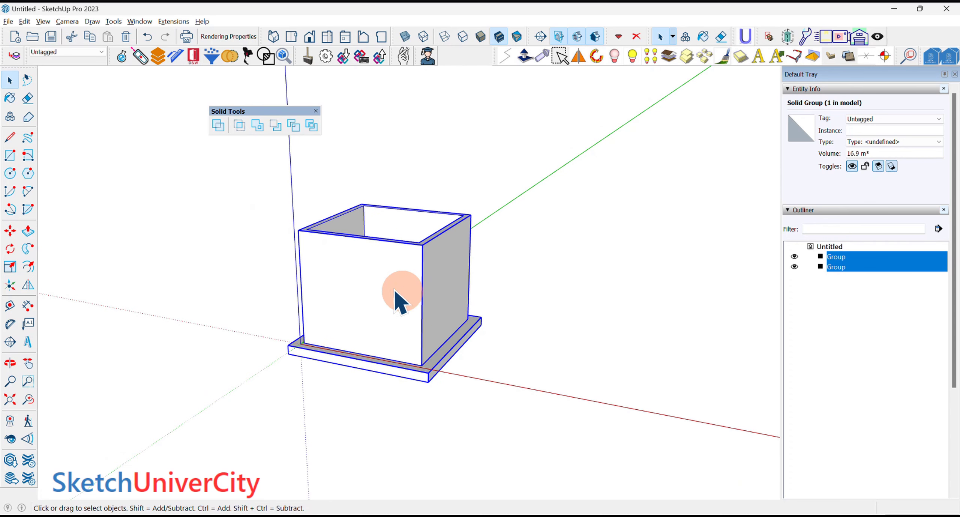
- Union the box and slab into a 43.15 m³ solid and orbit to inspect it
scroll(386, 296, "up", 2)
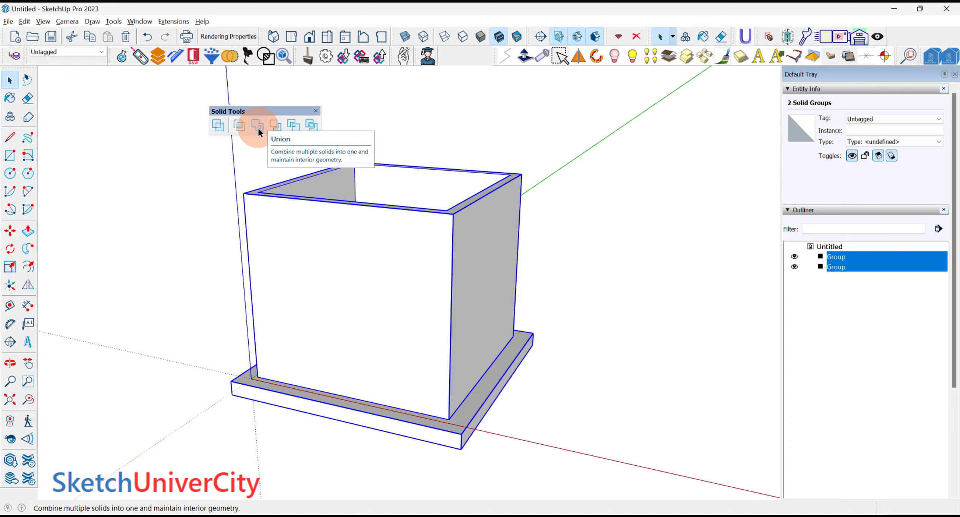
left_click(257, 125)
mouse_move(502, 248)
middle_mouse_down()
mouse_move(518, 296)
mouse_move(564, 294)
mouse_move(539, 250)
mouse_move(435, 246)
middle_mouse_up()
left_click(540, 250)
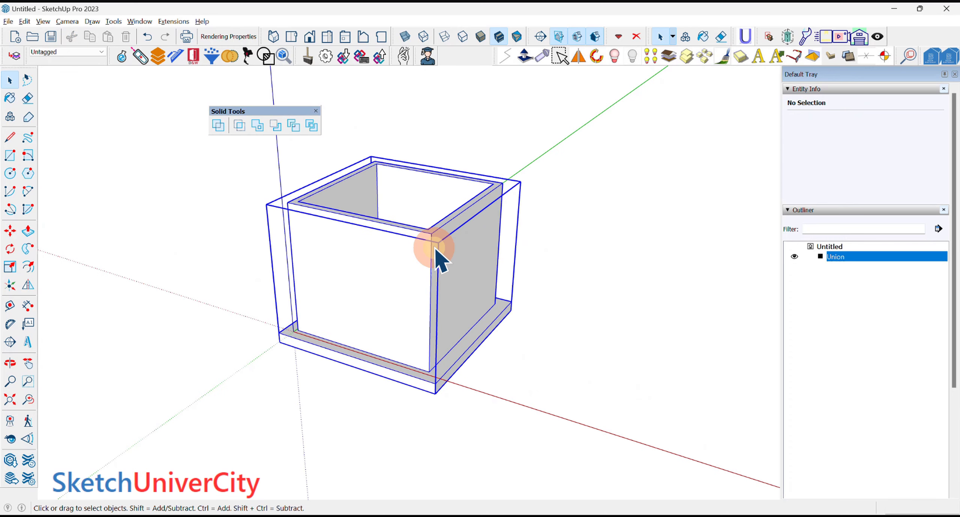
left_click(435, 246)
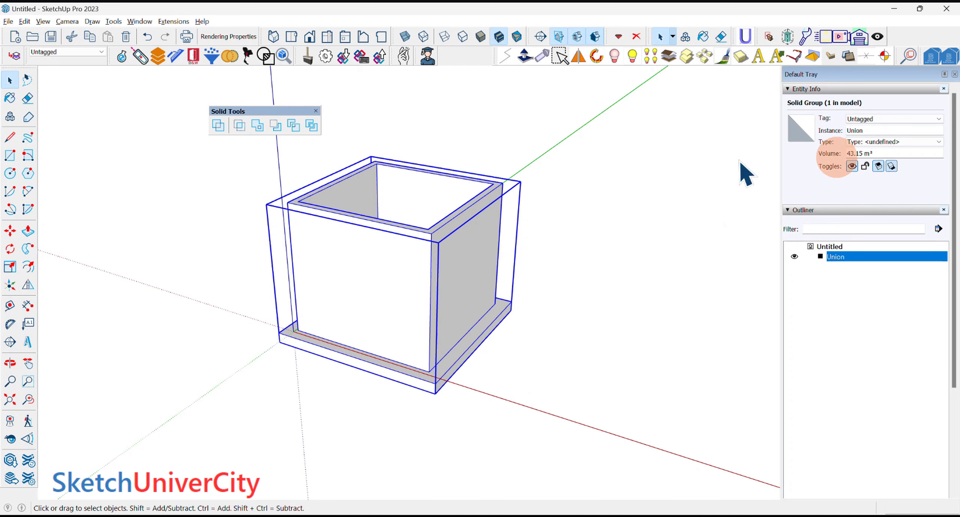
scroll(386, 256, "up", 2)
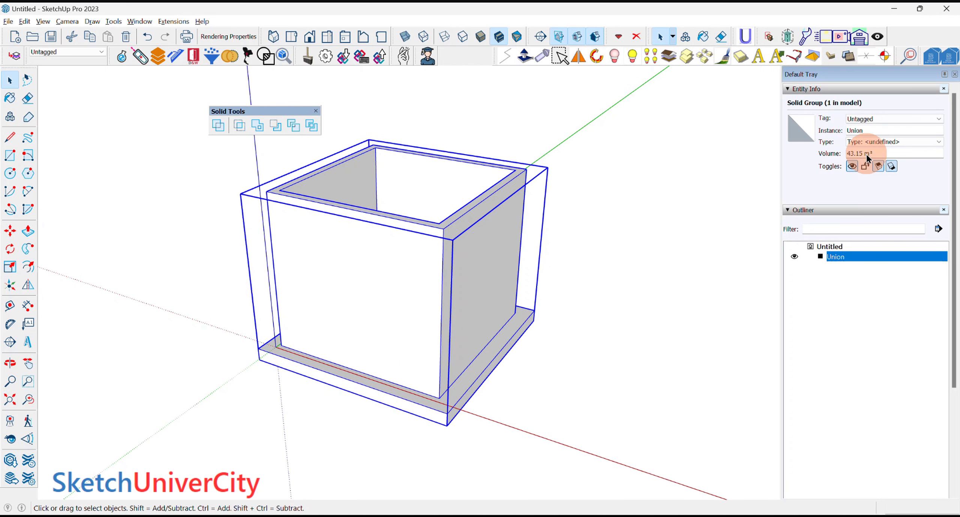
middle_click_drag(614, 210, 489, 270)
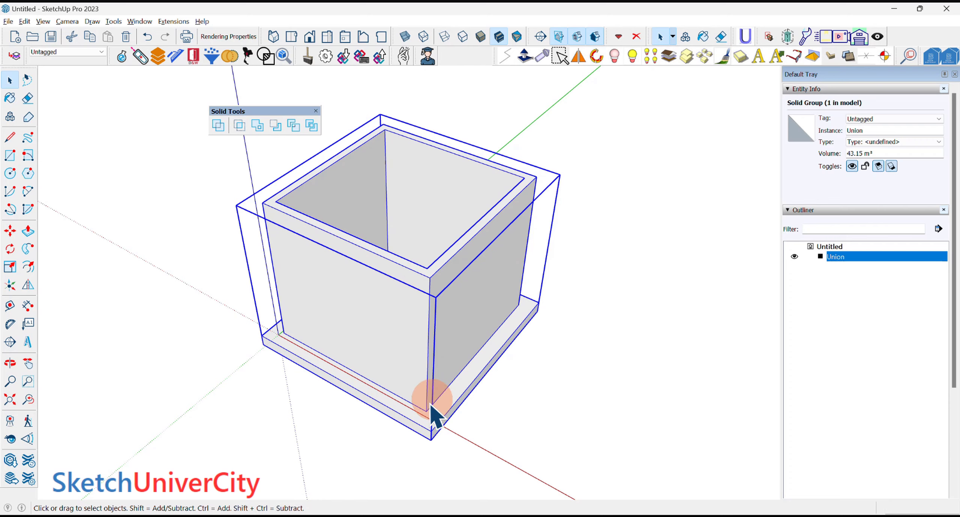
scroll(413, 431, "up", 2)
mouse_move(413, 431)
middle_mouse_down()
mouse_move(423, 399)
mouse_move(444, 407)
mouse_move(402, 390)
middle_mouse_up()
left_click(553, 413)
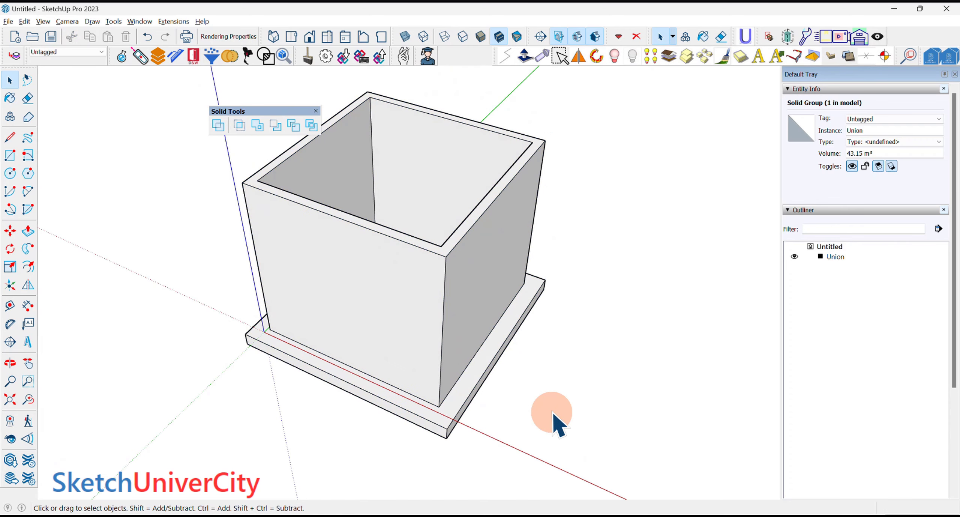
scroll(461, 300, "up", 1)
left_click(454, 261)
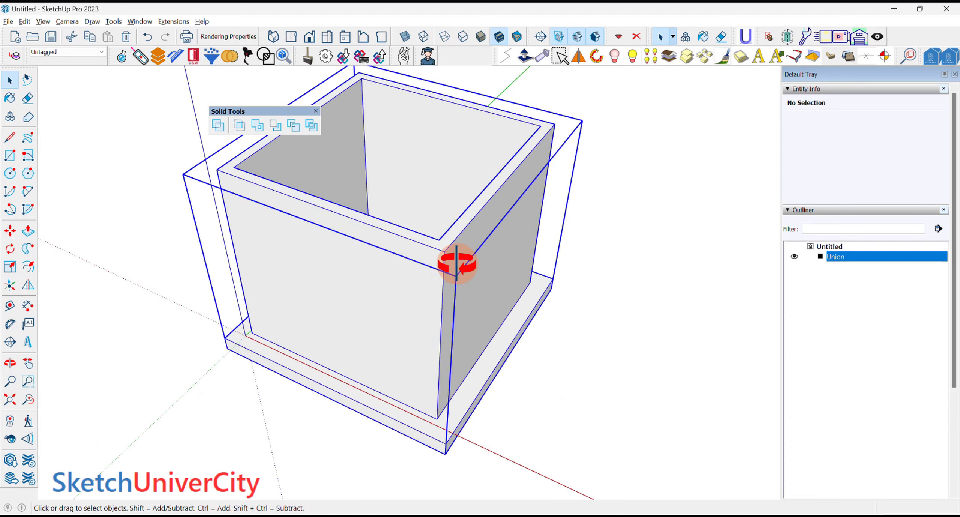
scroll(439, 161, "up", 3)
scroll(397, 207, "up", 3)
scroll(397, 205, "up", 1)
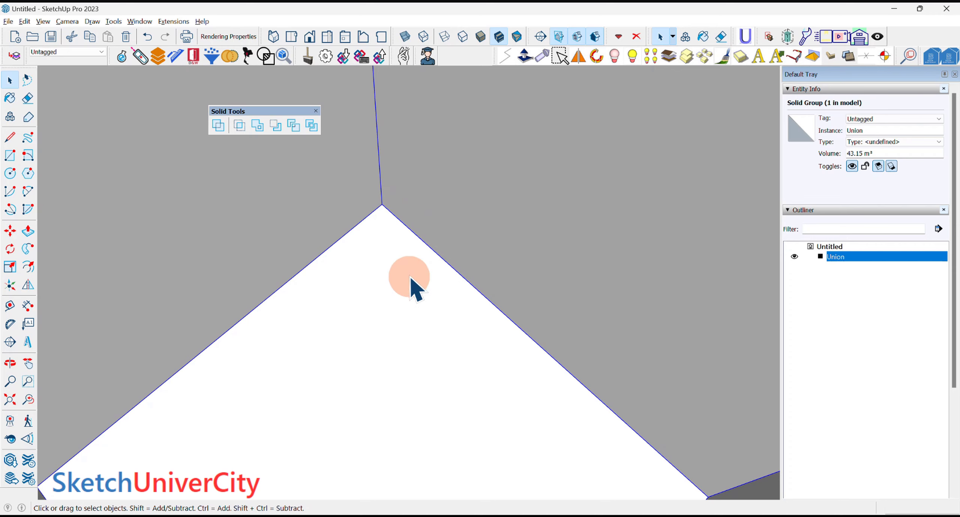
scroll(412, 236, "down", 3)
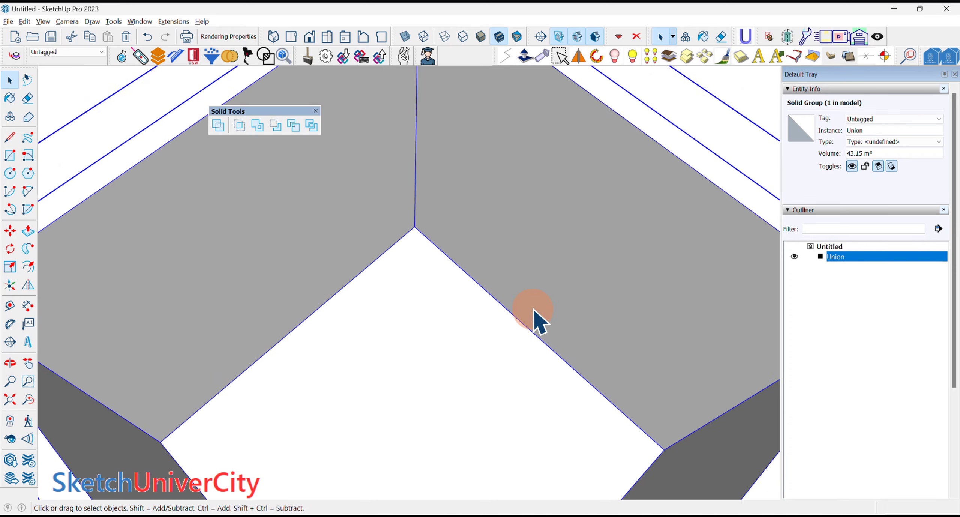
scroll(540, 321, "down", 4)
mouse_move(521, 343)
middle_mouse_down()
mouse_move(523, 244)
mouse_move(514, 229)
middle_mouse_up()
scroll(542, 321, "up", 2)
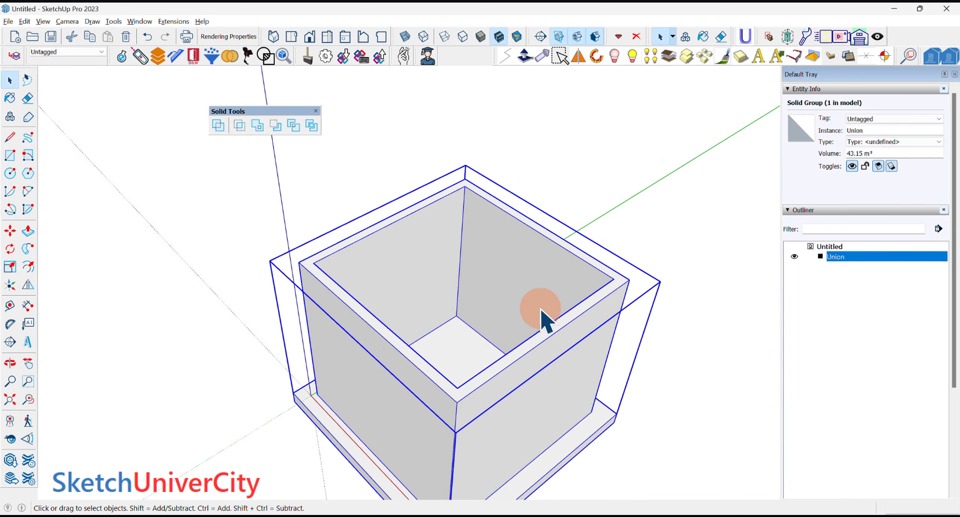
scroll(532, 326, "up", 2)
scroll(464, 339, "up", 3)
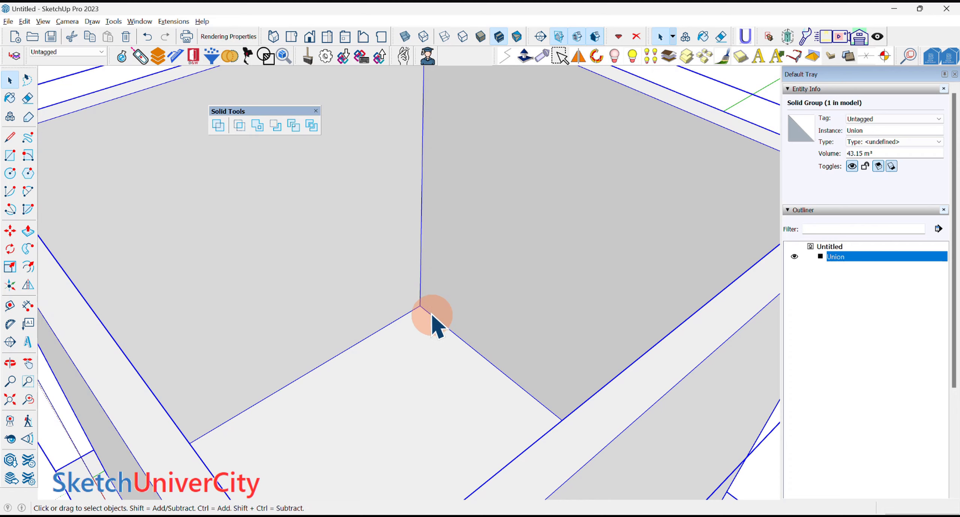
scroll(443, 349, "down", 5)
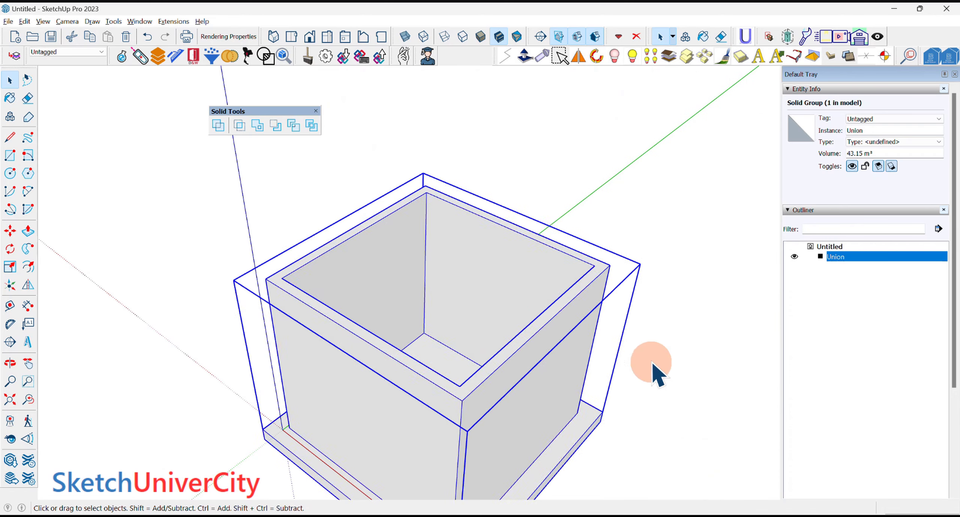
left_click(653, 369)
scroll(531, 337, "up", 2)
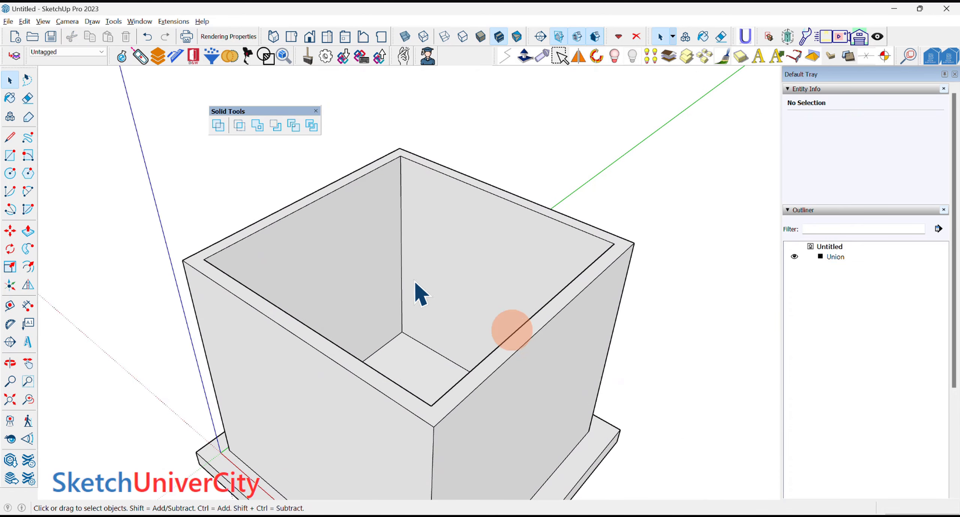
- Draw a rectangular face across the box's top corners and select it
key("l")
key("r")
left_click(204, 258)
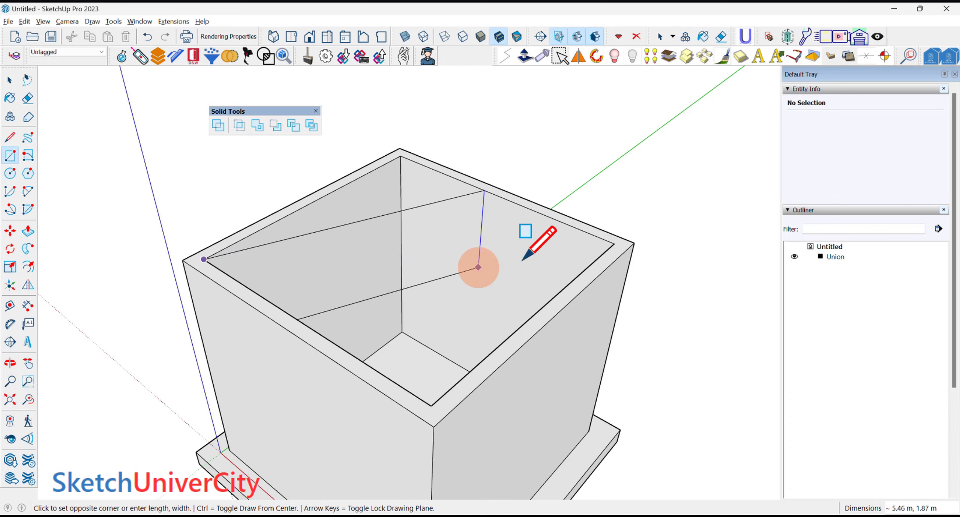
left_click(613, 244)
key("space")
double_click(473, 256)
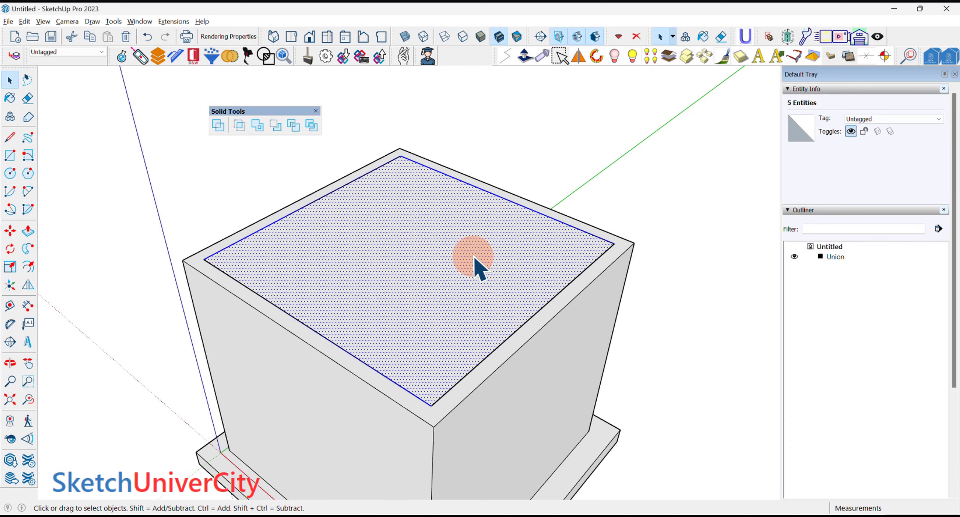
scroll(447, 287, "down", 5)
middle_click_drag(438, 236, 446, 240)
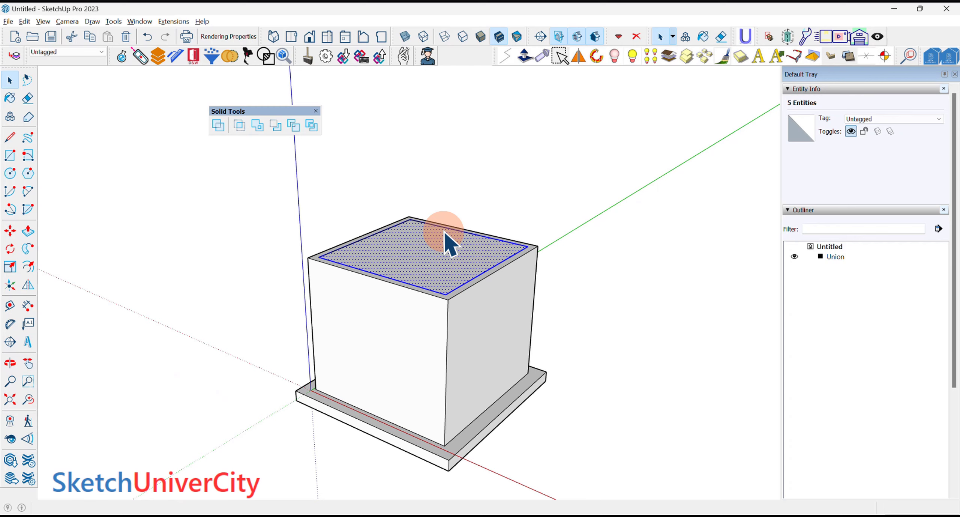
- Lift the new square face up above the box as a separate plane
key("m")
scroll(432, 265, "down", 2)
left_click(433, 265)
left_click(431, 195)
key("space")
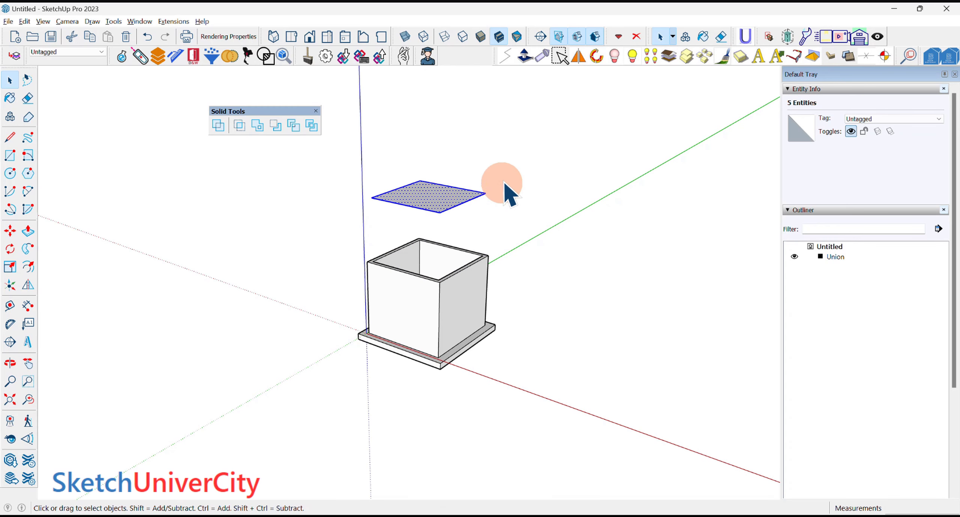
left_click(475, 174)
scroll(465, 178, "up", 3)
- Draw a right-triangle profile with 0.3 m legs on the plane's edge
key("l")
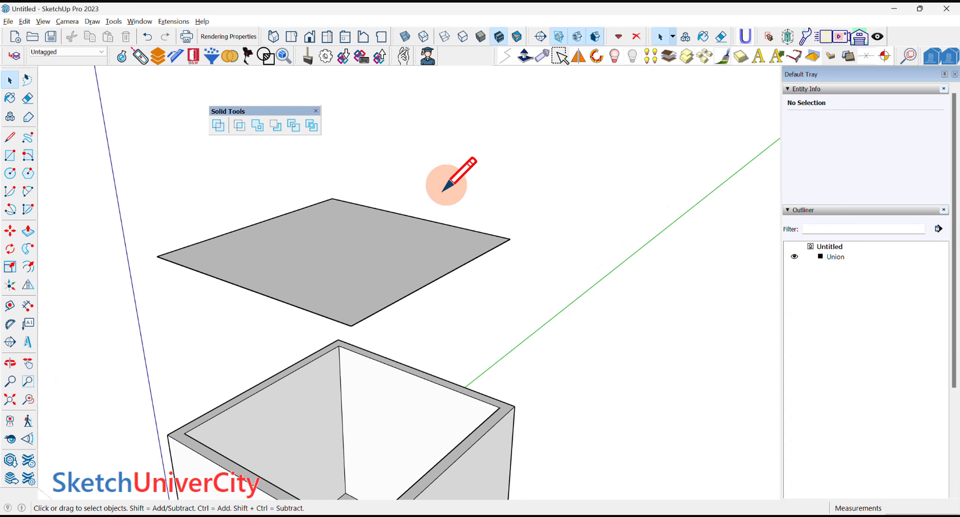
left_click(413, 216)
type(".3")
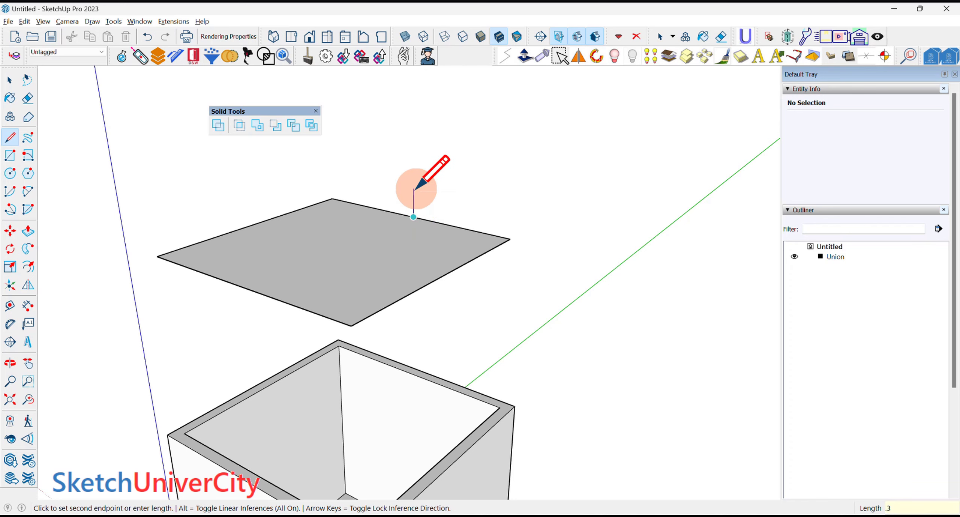
key("Return")
scroll(416, 210, "up", 2)
scroll(407, 211, "up", 3)
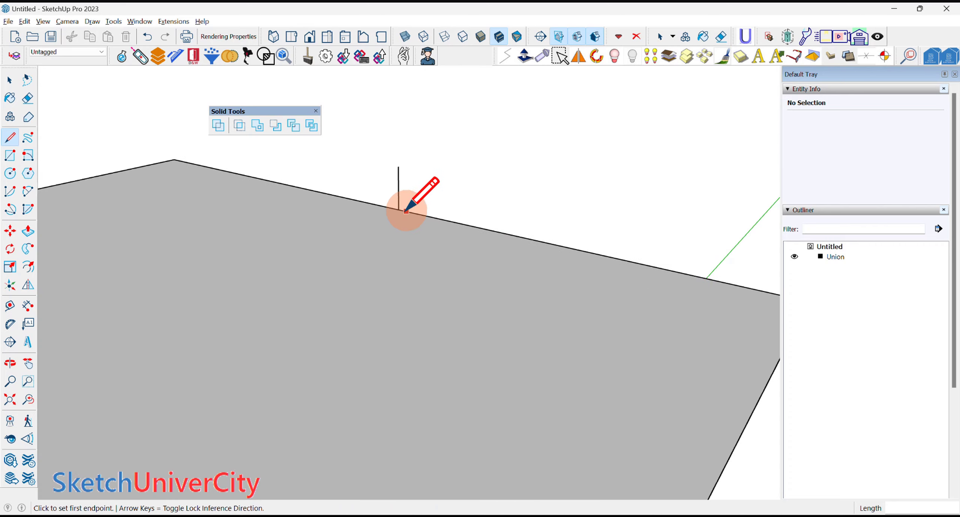
left_click(399, 210)
type(".3")
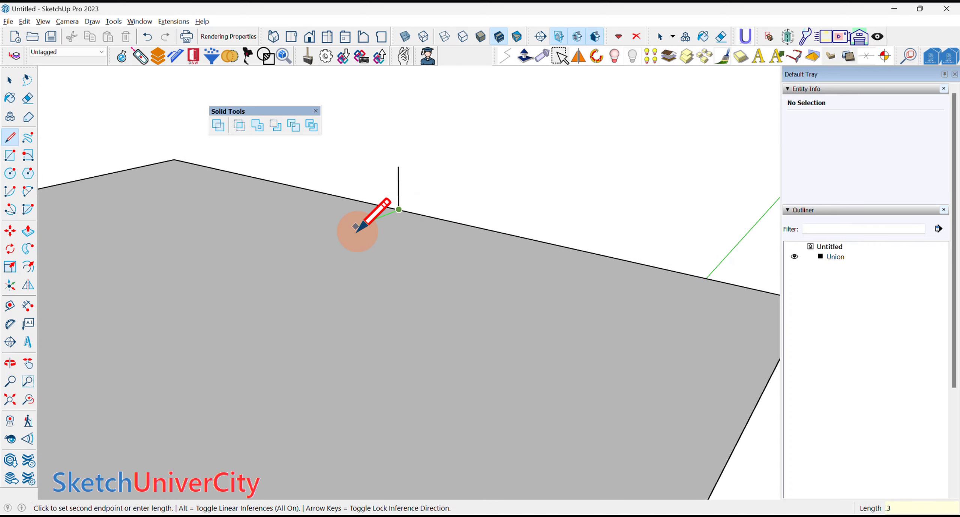
key("Return")
key("space")
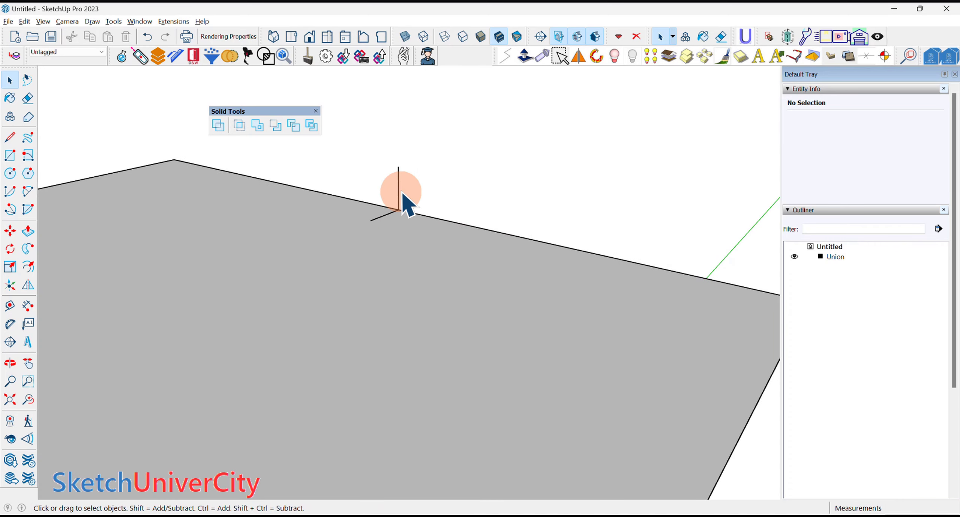
left_click(370, 220)
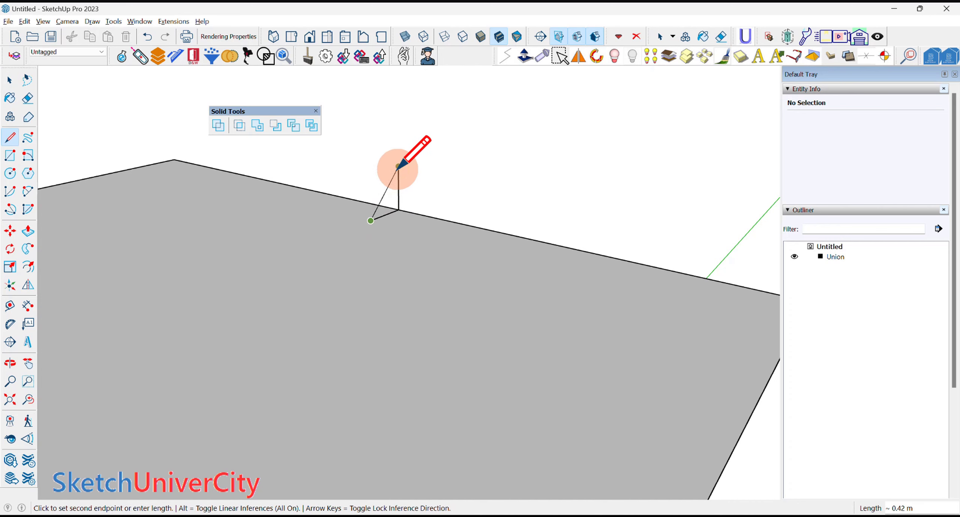
left_click(398, 167)
key("space")
- Dimension the triangle's vertical and base legs, both 0.30 m
left_click(28, 305)
scroll(397, 203, "up", 3)
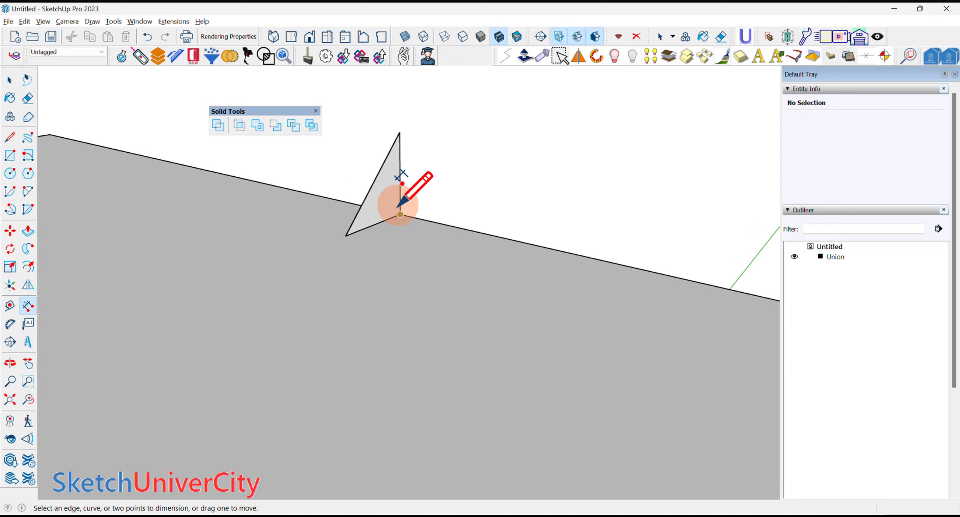
left_click(400, 150)
left_click(418, 124)
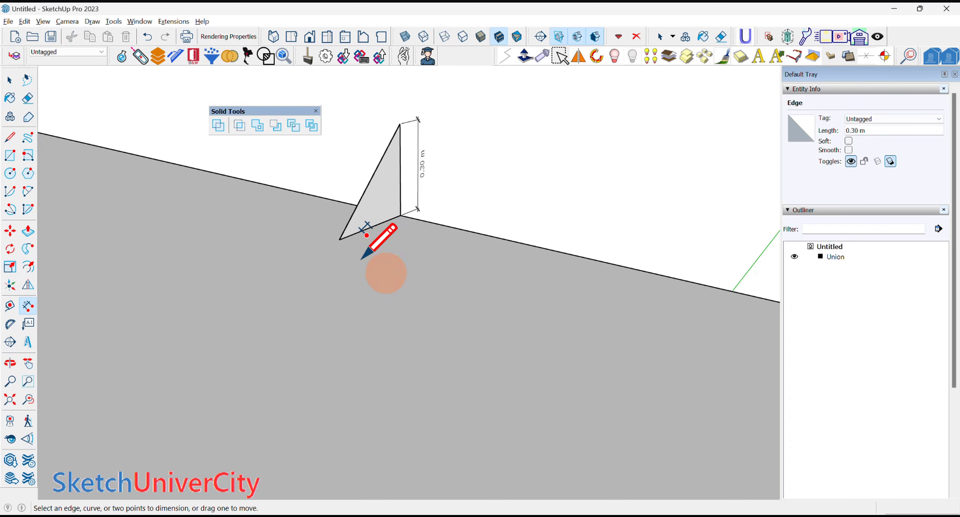
left_click(359, 234)
left_click(377, 240)
middle_click_drag(374, 322, 369, 203)
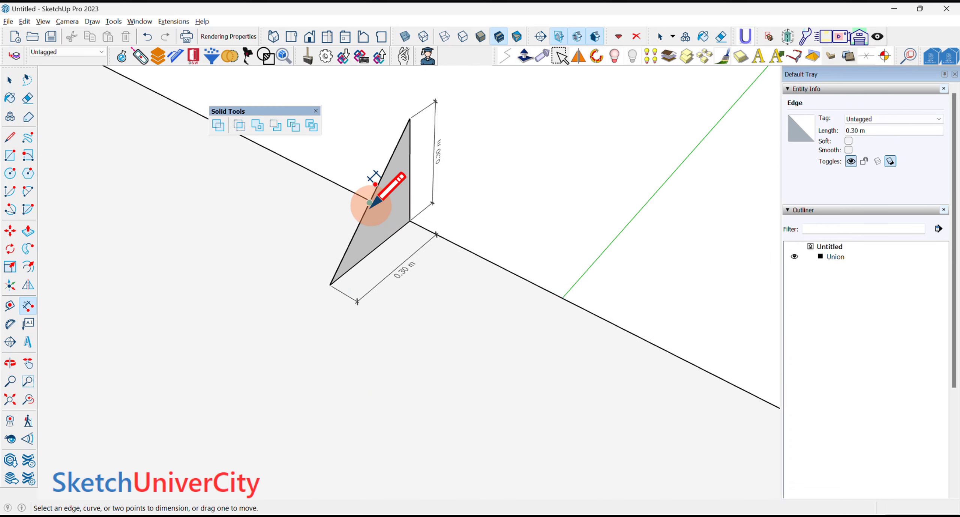
- Select the square plane's face as the sweep path
key("space")
scroll(382, 225, "down", 3)
scroll(409, 274, "down", 2)
scroll(356, 289, "down", 2)
scroll(356, 281, "up", 2)
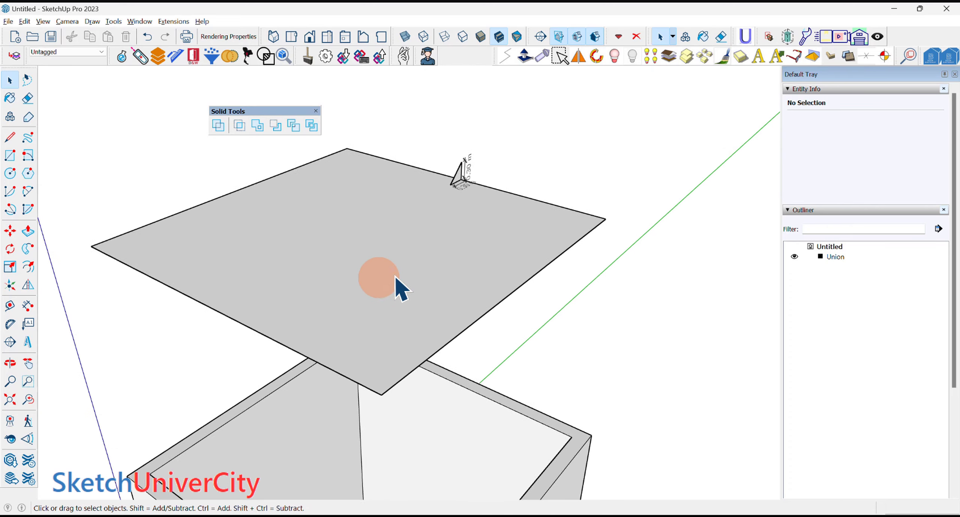
scroll(461, 184, "up", 2)
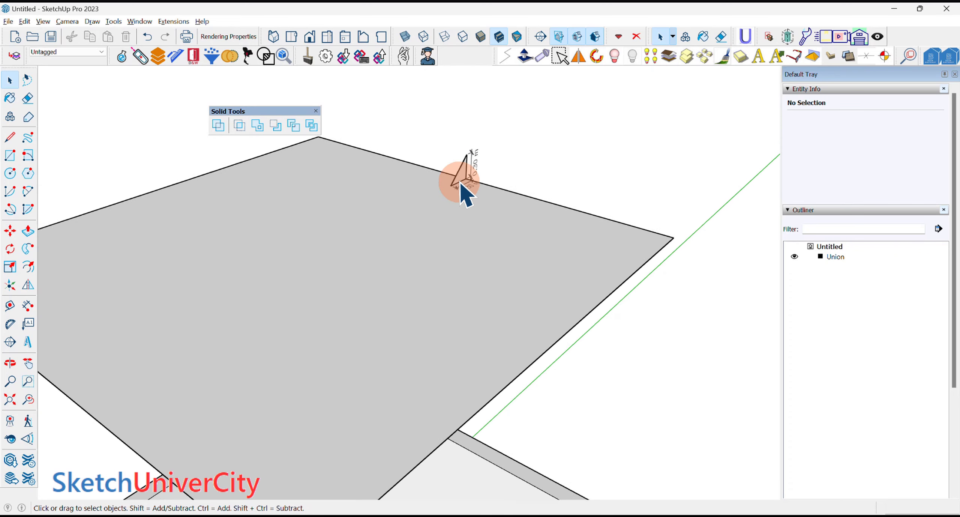
scroll(463, 176, "up", 1)
scroll(468, 173, "down", 2)
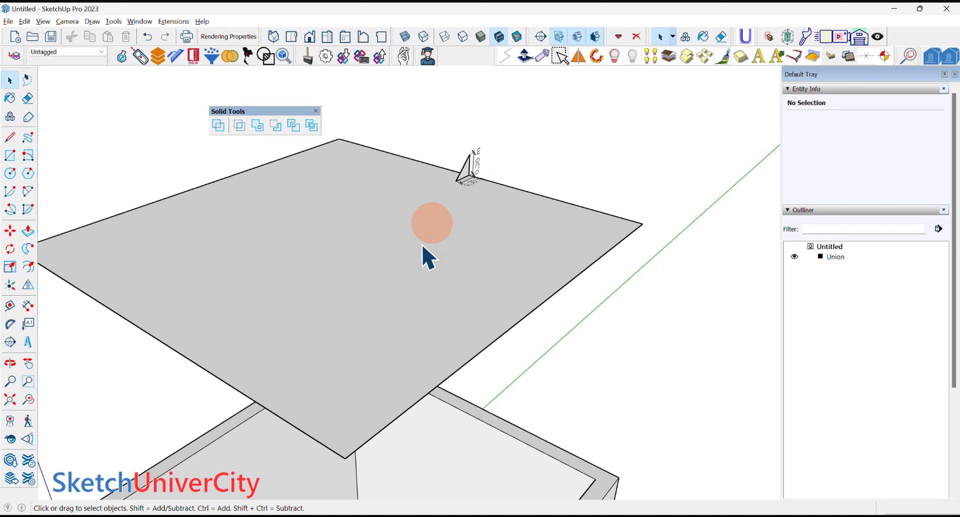
left_click(358, 262)
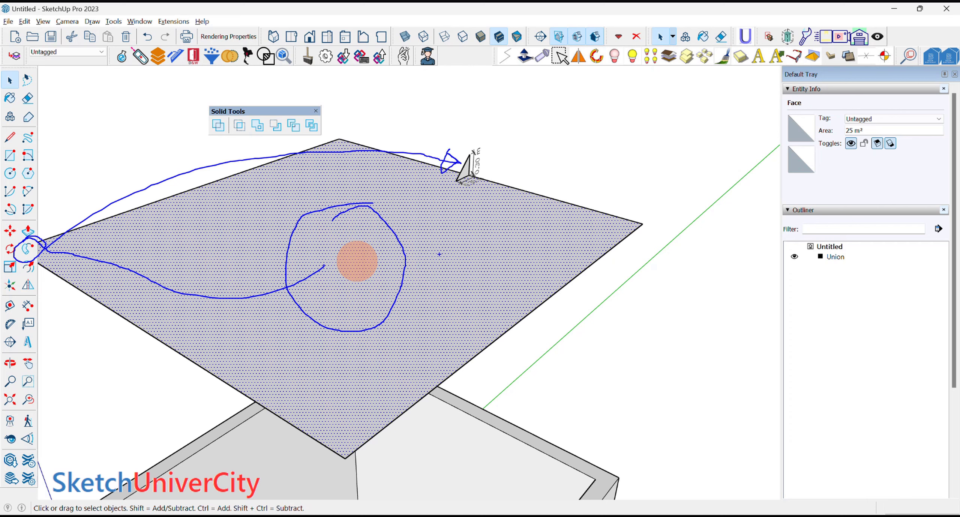
- Sweep the triangle profile around the plane's edge with Follow Me
key("Escape")
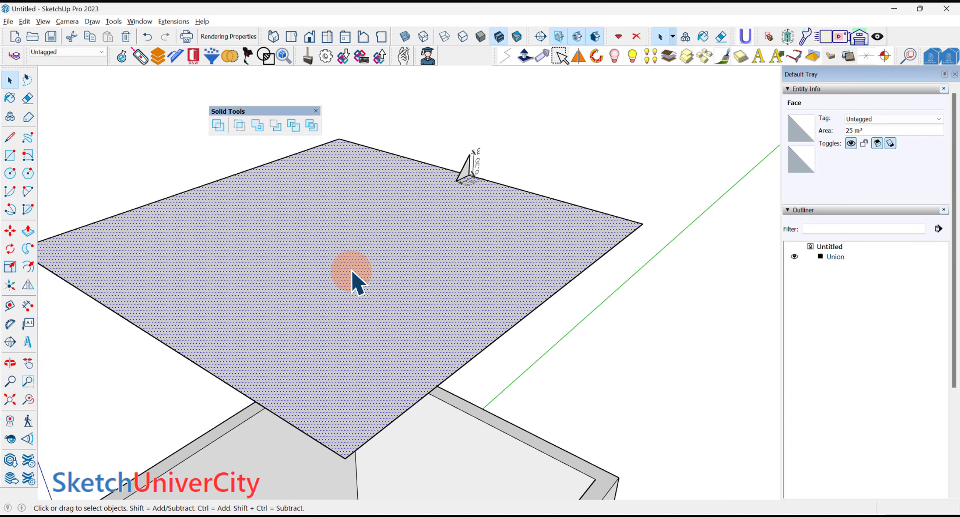
left_click(28, 249)
scroll(465, 190, "up", 3)
scroll(474, 154, "up", 2)
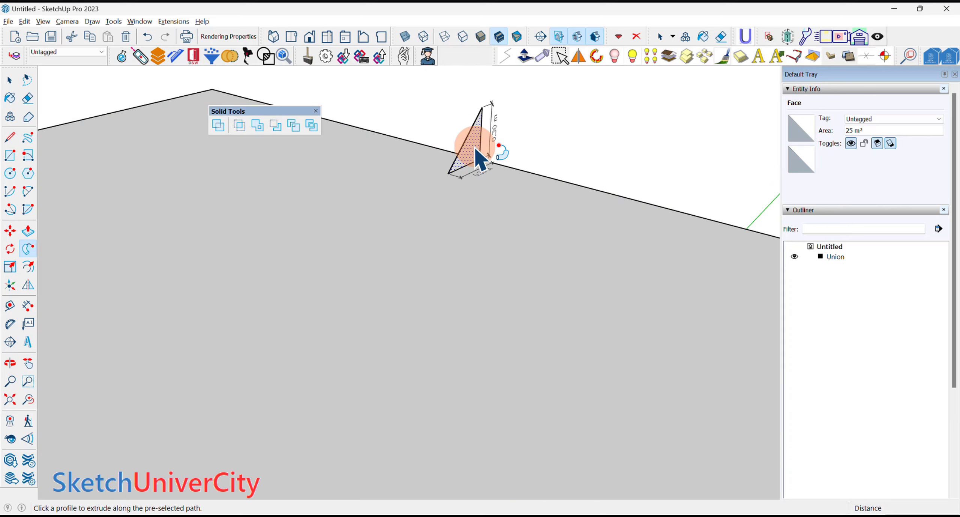
left_click(475, 150)
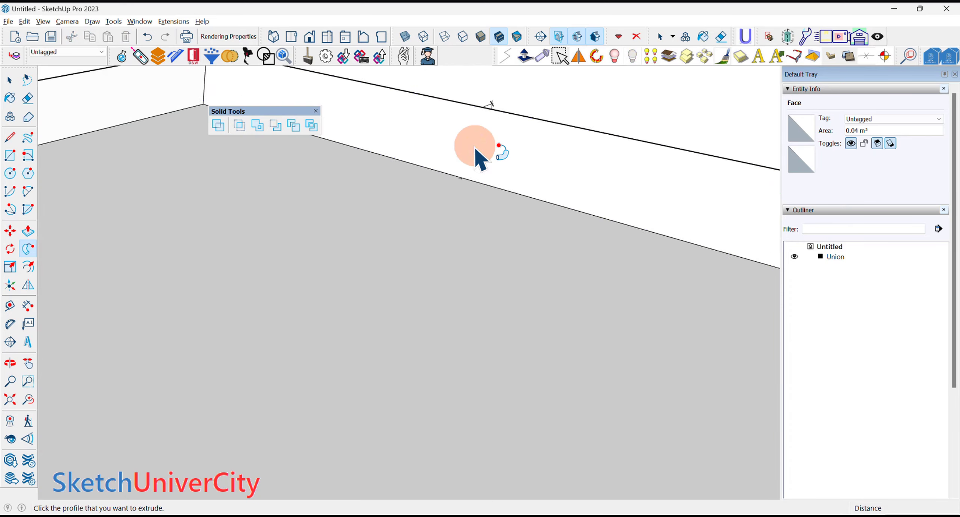
- Orbit around the bevelled tray, selecting its rim dimension and inner face to inspect
scroll(439, 196, "down", 3)
scroll(439, 196, "down", 2)
scroll(394, 210, "down", 2)
key("space")
mouse_move(375, 221)
middle_mouse_down()
mouse_move(595, 167)
mouse_move(424, 228)
middle_mouse_up()
scroll(450, 171, "up", 2)
scroll(454, 148, "up", 5)
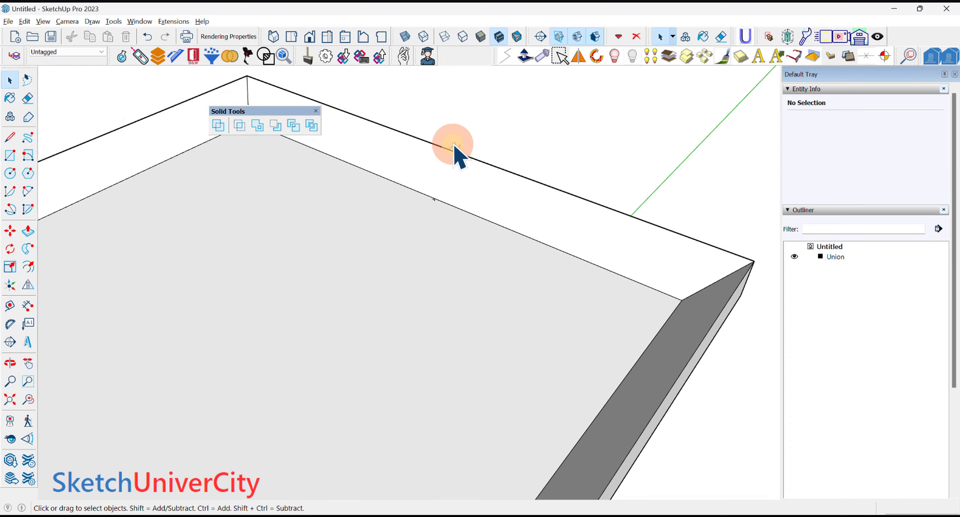
left_click(454, 145)
scroll(458, 147, "up", 2)
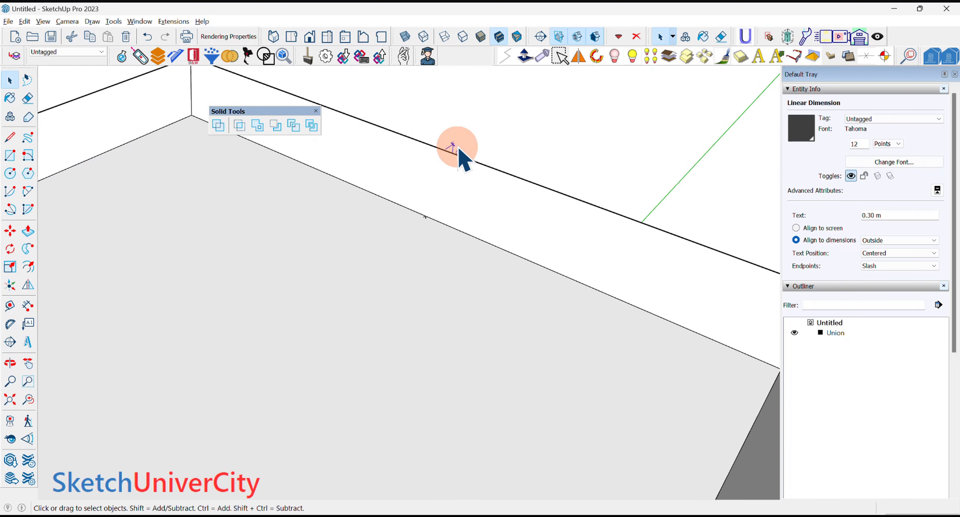
left_click(429, 228)
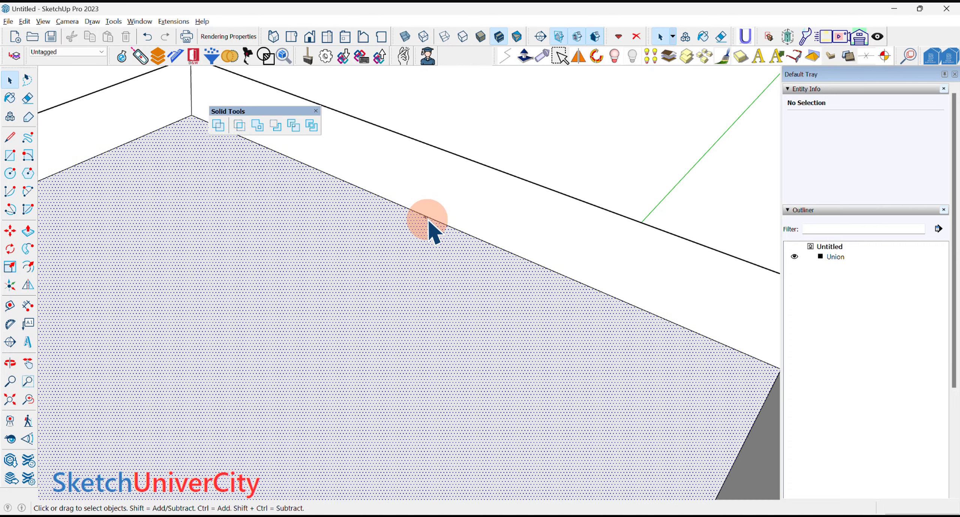
mouse_move(428, 228)
middle_mouse_down()
mouse_move(180, 206)
mouse_move(396, 199)
mouse_move(400, 210)
middle_mouse_up()
left_click(400, 210)
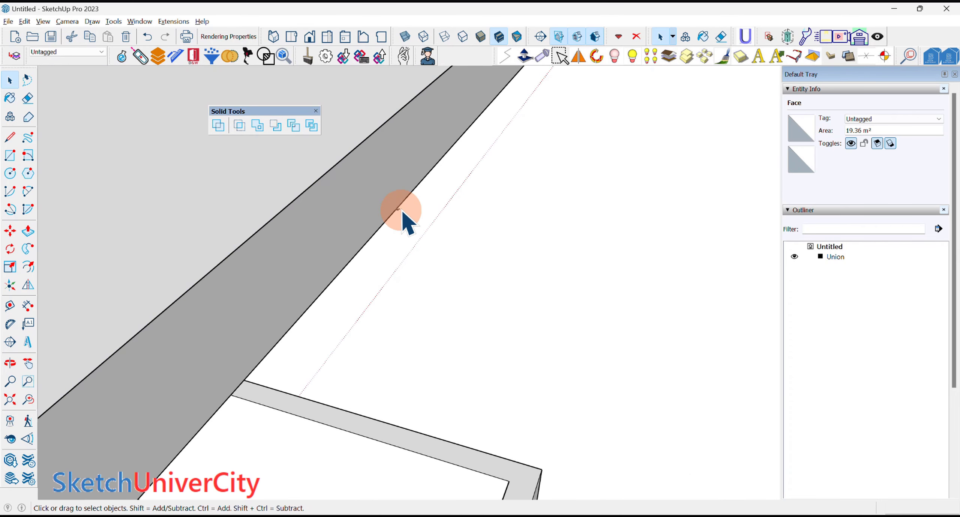
- Erase the tray's central top face
scroll(403, 215, "down", 5)
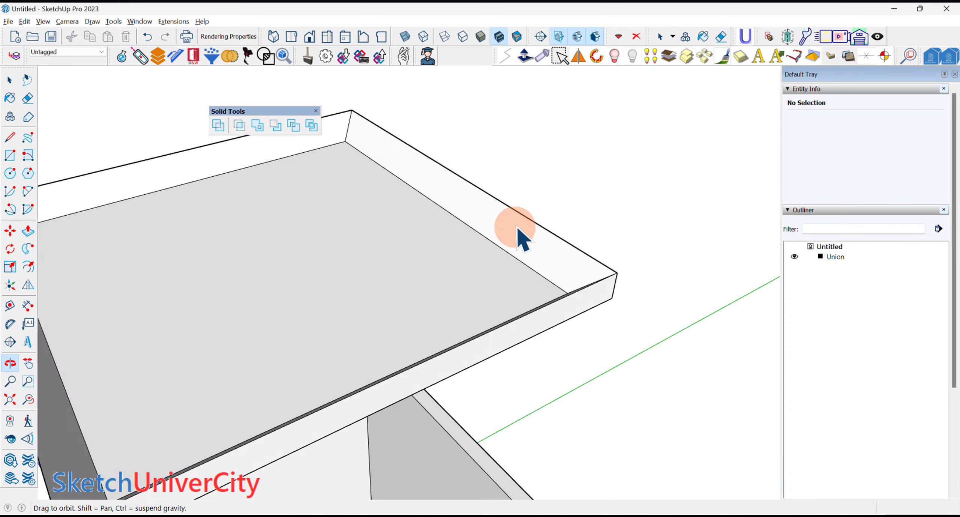
middle_click_drag(514, 235, 386, 231)
right_click(382, 213)
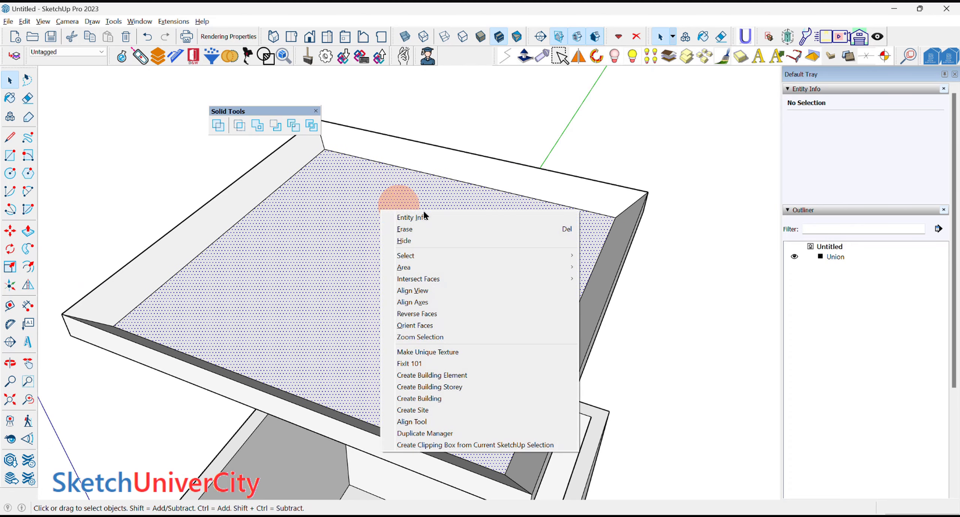
left_click(424, 229)
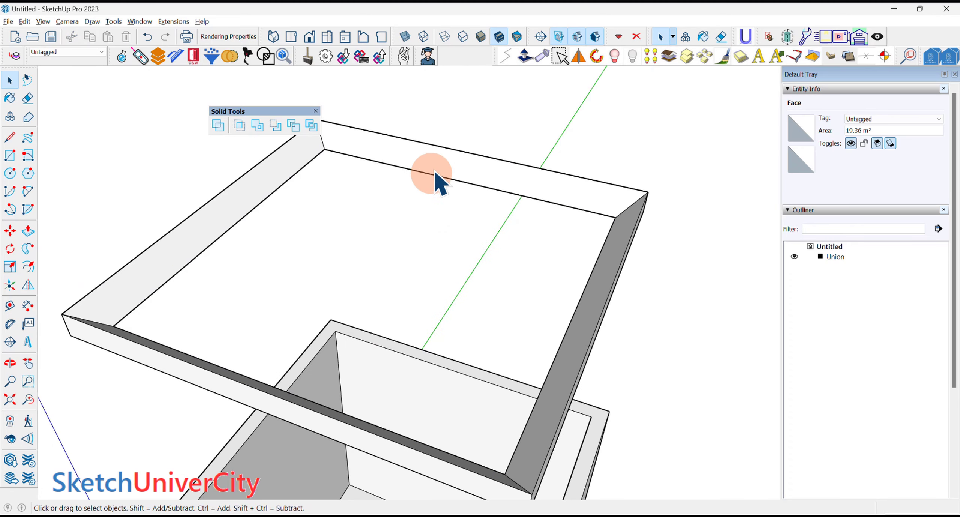
- Group the entire rim frame into its own object
scroll(436, 167, "down", 2)
left_click(436, 167)
triple_click(436, 166)
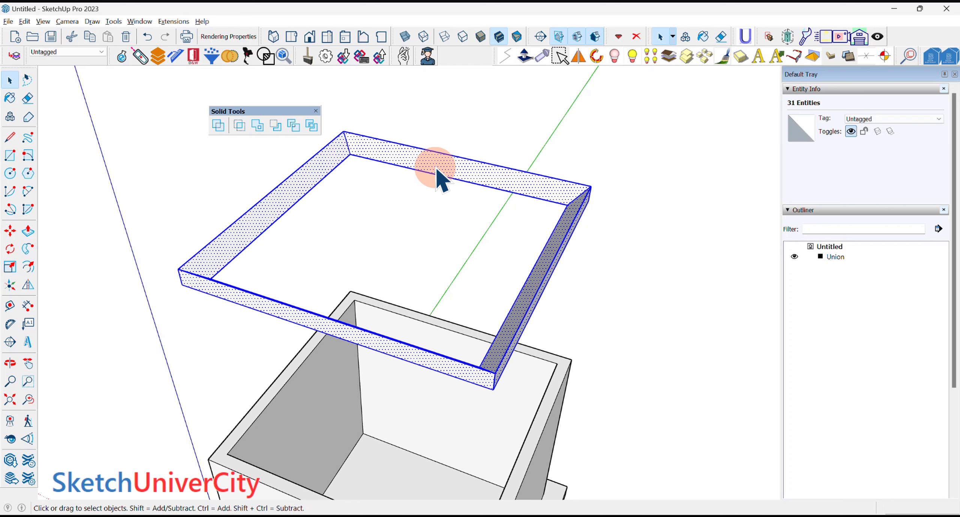
right_click(433, 167)
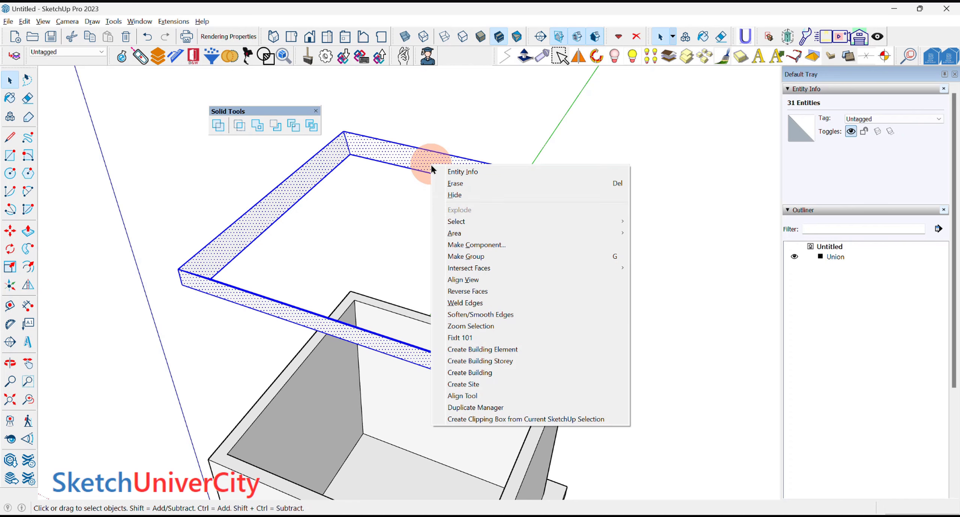
left_click(483, 254)
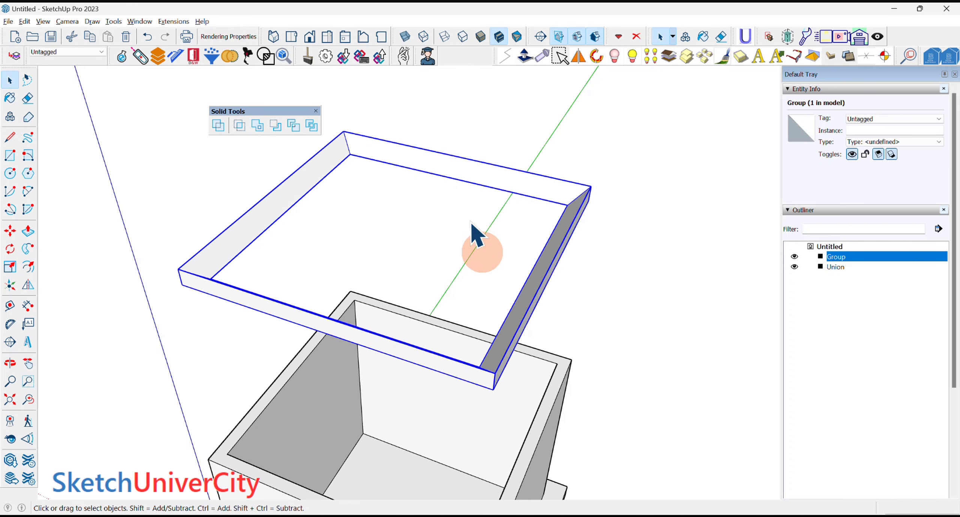
scroll(471, 223, "down", 2)
mouse_move(460, 247)
middle_mouse_down()
mouse_move(441, 259)
mouse_move(467, 189)
mouse_move(528, 131)
middle_mouse_up()
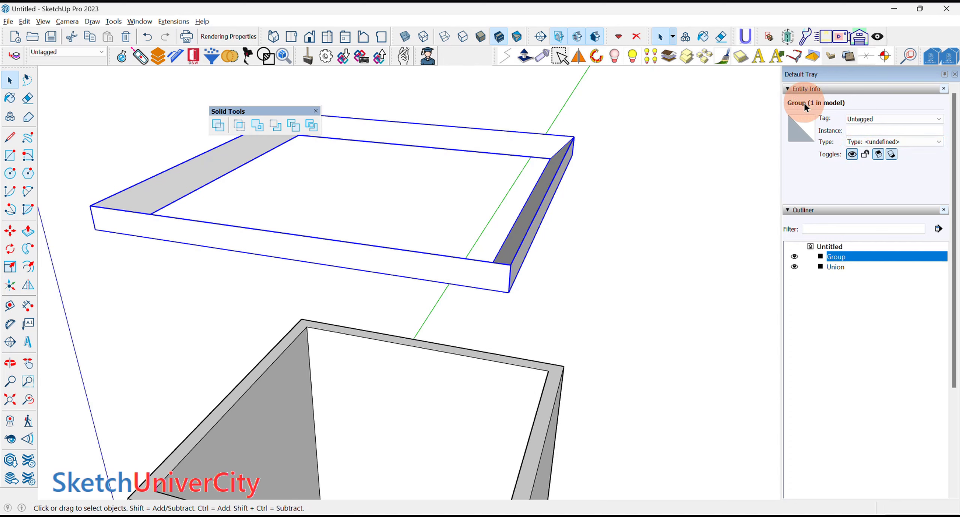
- Move the Solid Tools panel aside and orbit to view the rim from underneath
left_click_drag(278, 109, 291, 78)
mouse_move(519, 208)
middle_mouse_down()
mouse_move(498, 231)
mouse_move(423, 206)
middle_mouse_up()
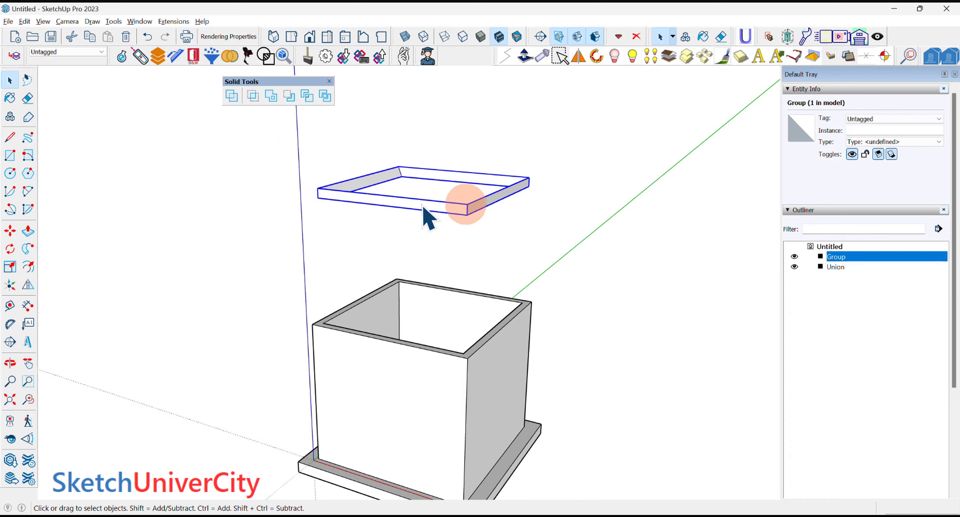
scroll(458, 205, "up", 3)
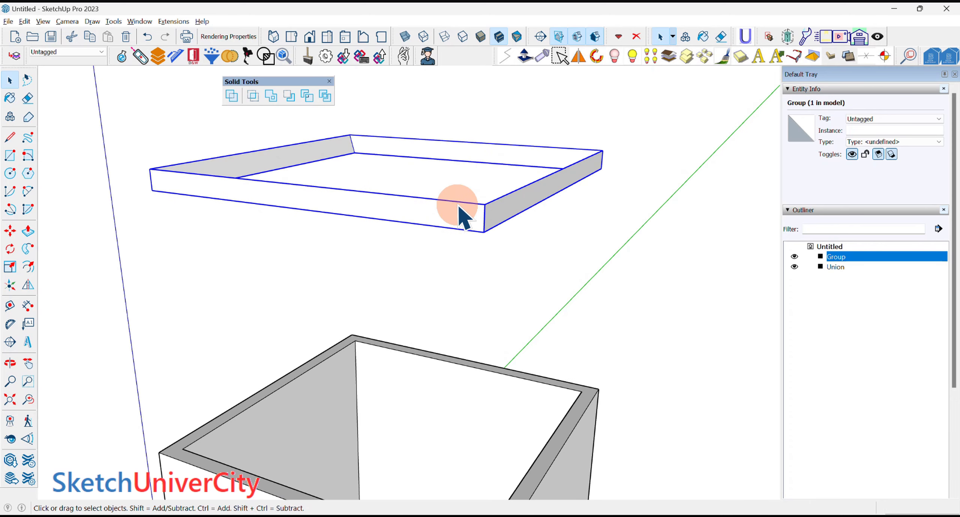
mouse_move(458, 205)
middle_mouse_down()
mouse_move(540, 90)
mouse_move(653, 86)
mouse_move(600, 116)
mouse_move(568, 22)
mouse_move(548, 182)
mouse_move(576, 145)
mouse_move(698, 206)
mouse_move(736, 330)
mouse_move(585, 272)
mouse_move(580, 306)
mouse_move(570, 296)
middle_mouse_up()
- Explode the rim group into loose geometry and view the frame from above
right_click(564, 281)
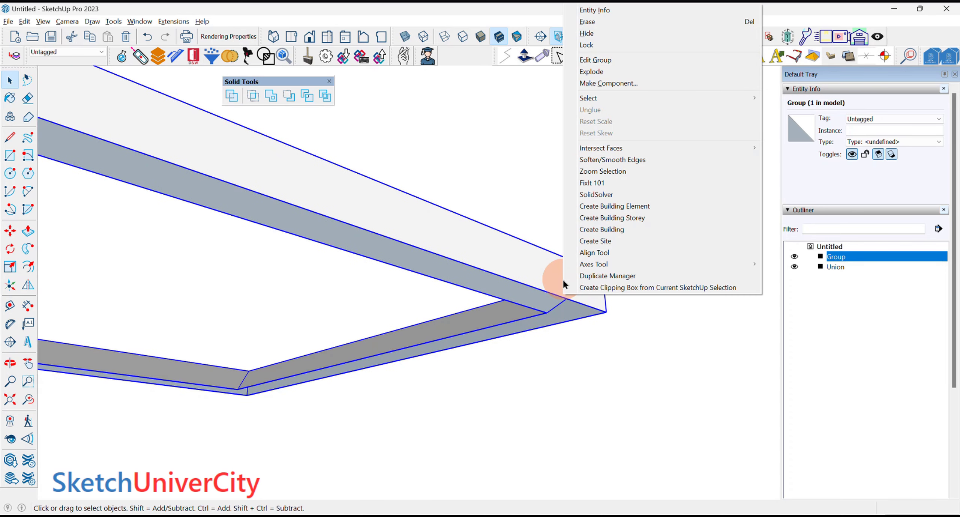
left_click(619, 72)
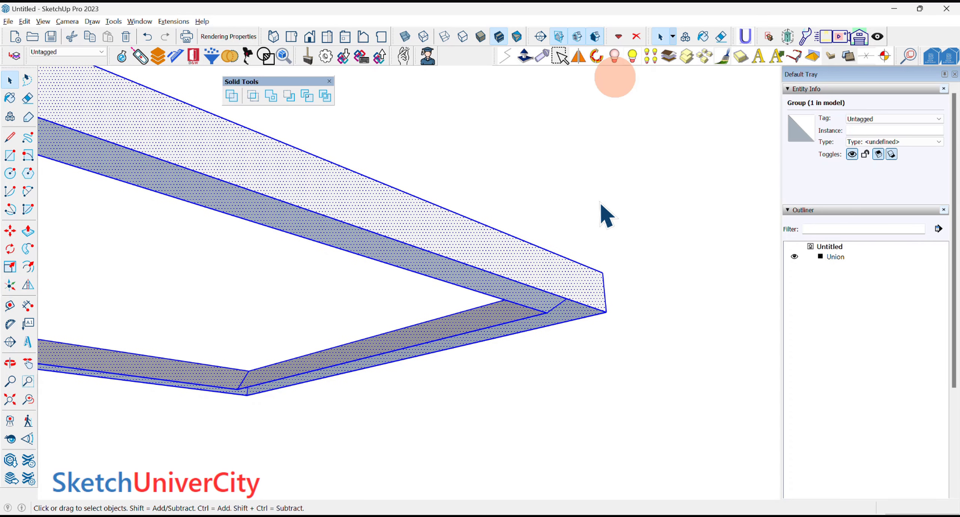
middle_click_drag(604, 214, 596, 266)
scroll(596, 266, "down", 5)
mouse_move(617, 326)
middle_mouse_down()
mouse_move(501, 214)
mouse_move(529, 154)
mouse_move(574, 170)
middle_mouse_up()
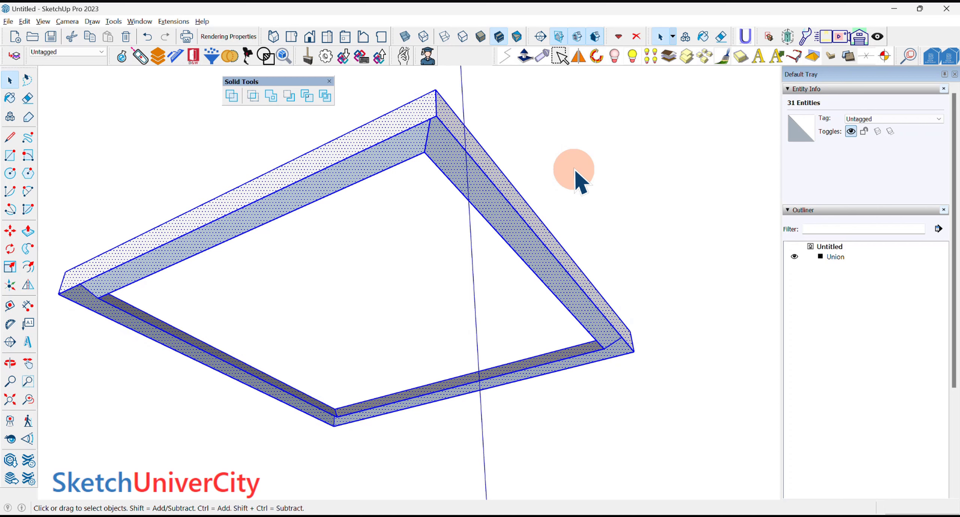
- Draw a diagonal line across the frame opening and select its bottom face
key("l")
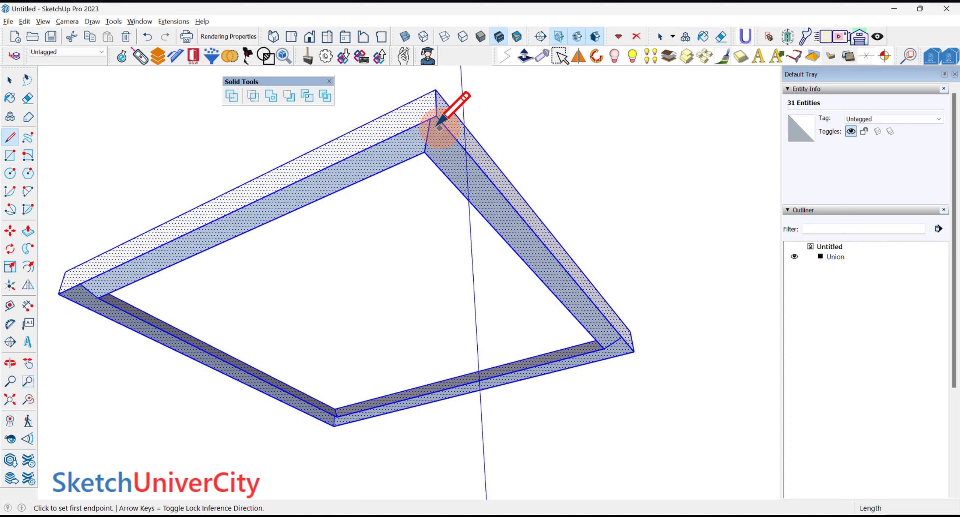
left_click(436, 116)
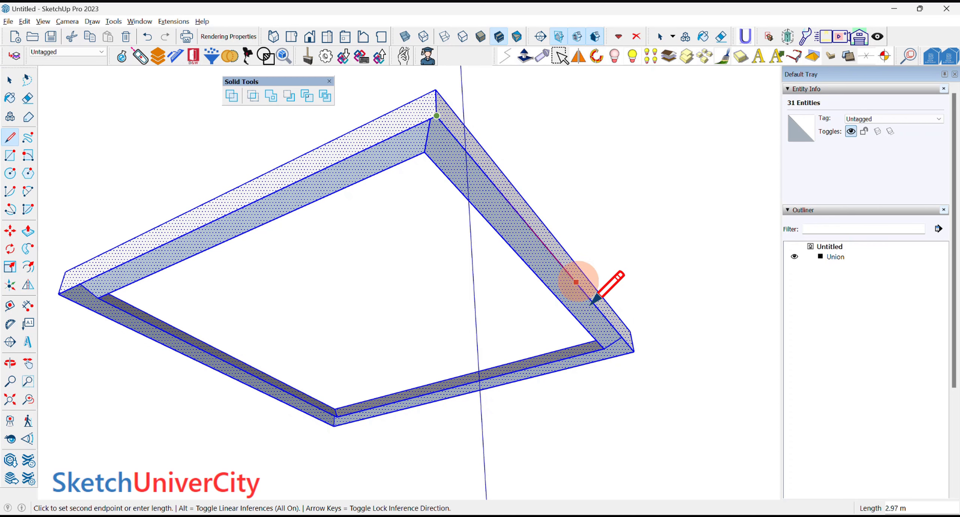
left_click(633, 350)
key("space")
mouse_move(480, 142)
middle_mouse_down()
mouse_move(445, 167)
mouse_move(422, 160)
mouse_move(397, 259)
middle_mouse_up()
scroll(431, 258, "up", 2)
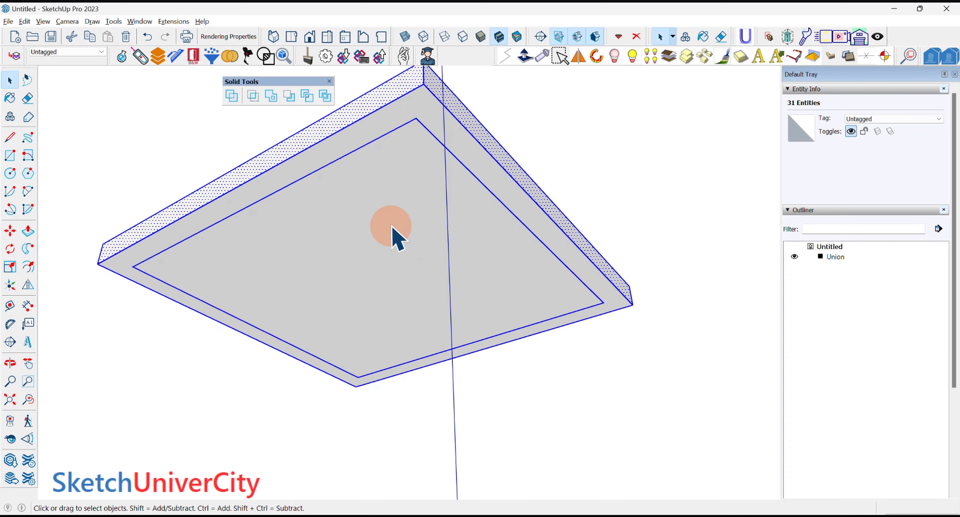
left_click(392, 227)
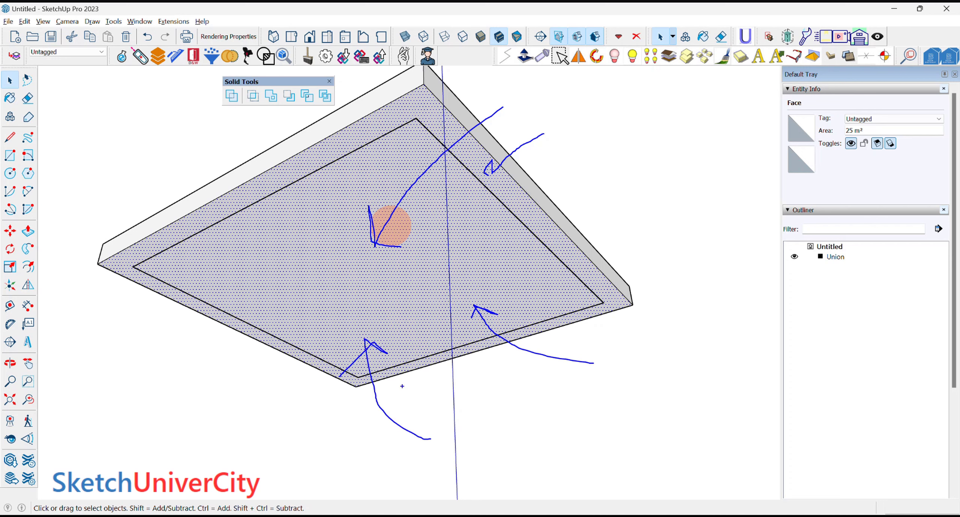
left_click(423, 243)
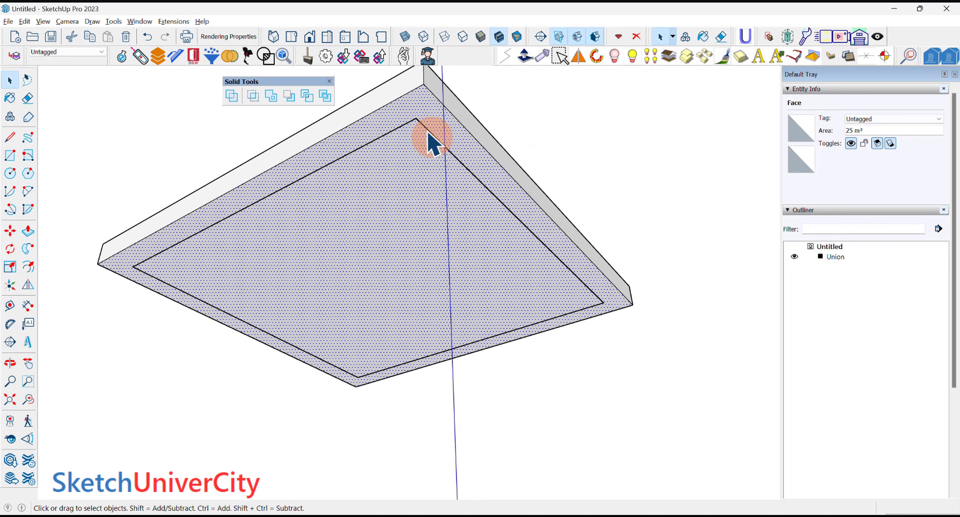
- Split off and erase the frame's inner face, then select the whole frame
key("l")
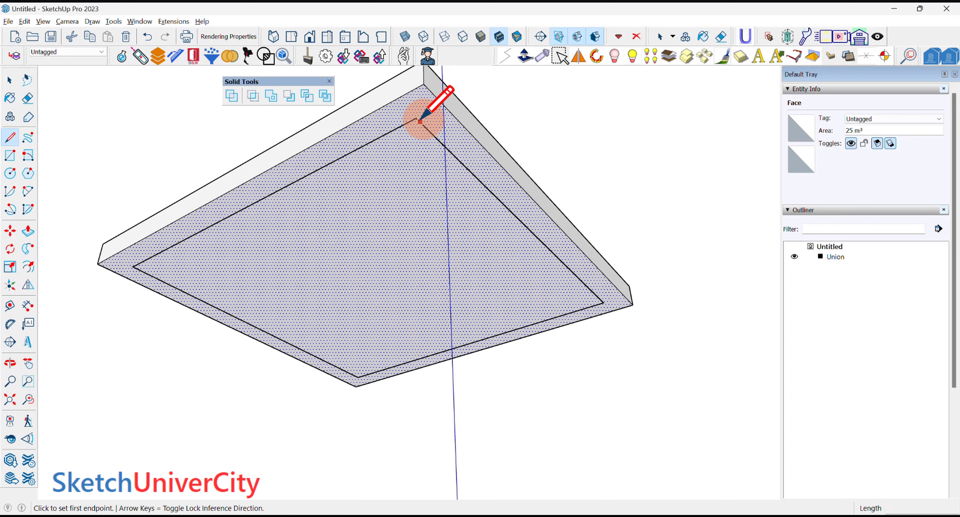
left_click(420, 121)
left_click(600, 300)
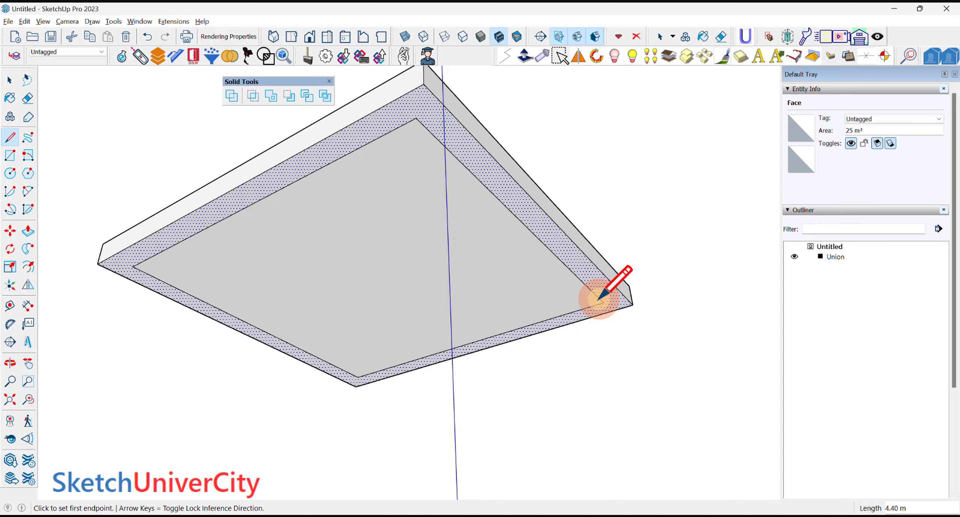
key("space")
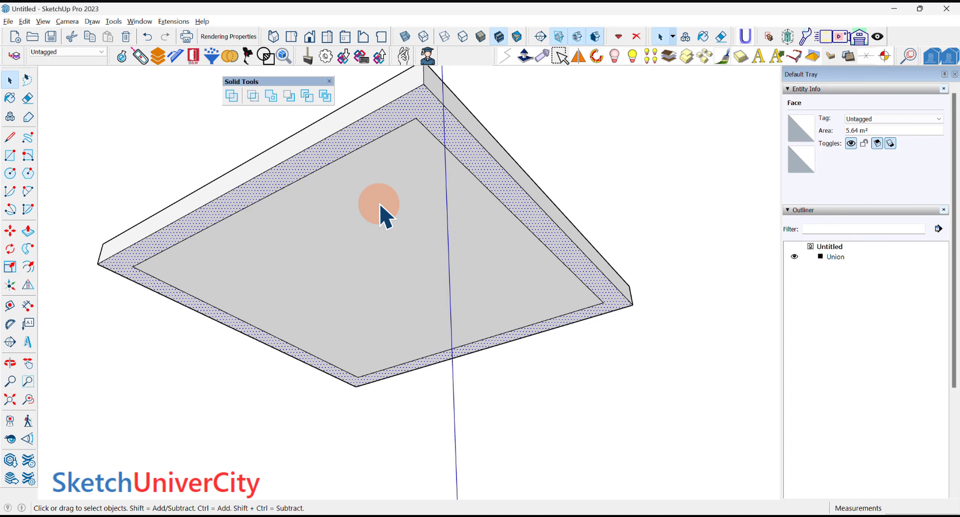
right_click(379, 205)
left_click(413, 219)
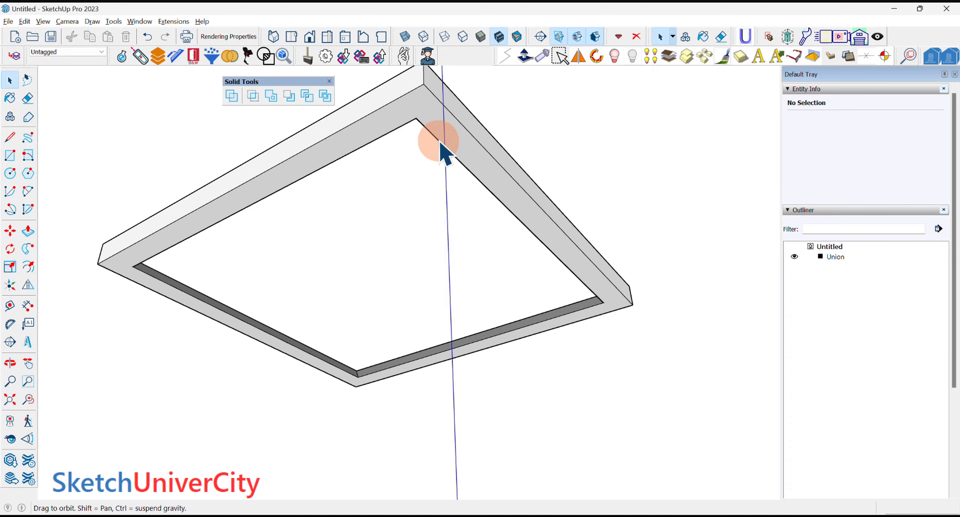
mouse_move(441, 142)
middle_mouse_down()
mouse_move(534, 207)
mouse_move(476, 312)
middle_mouse_up()
triple_click(510, 307)
right_click(512, 305)
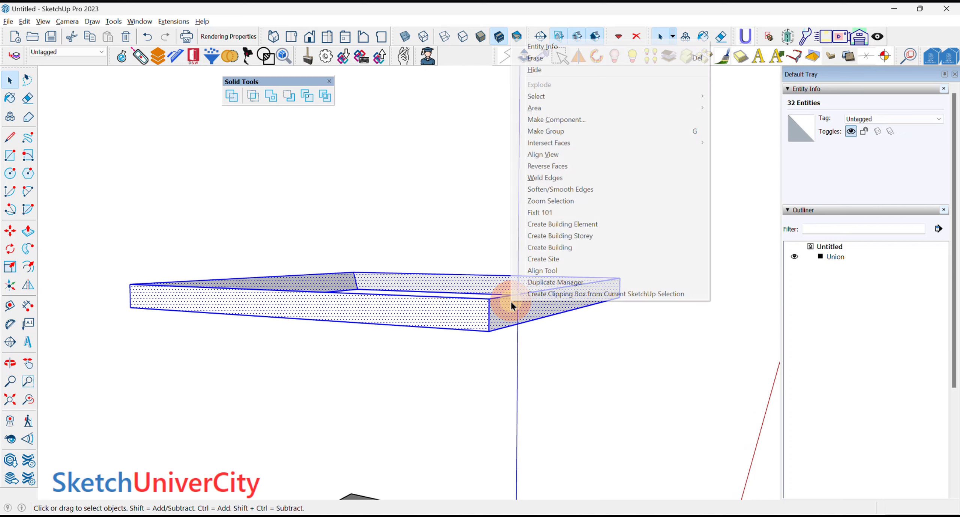
- Make the rim frame a group and view it hovering above the box
left_click(565, 131)
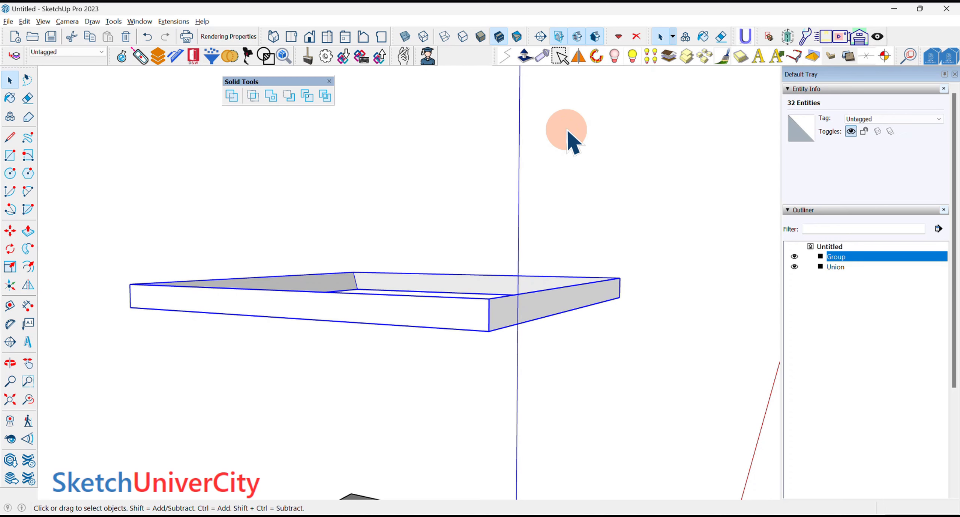
scroll(475, 199, "down", 3)
middle_click_drag(475, 200, 407, 316)
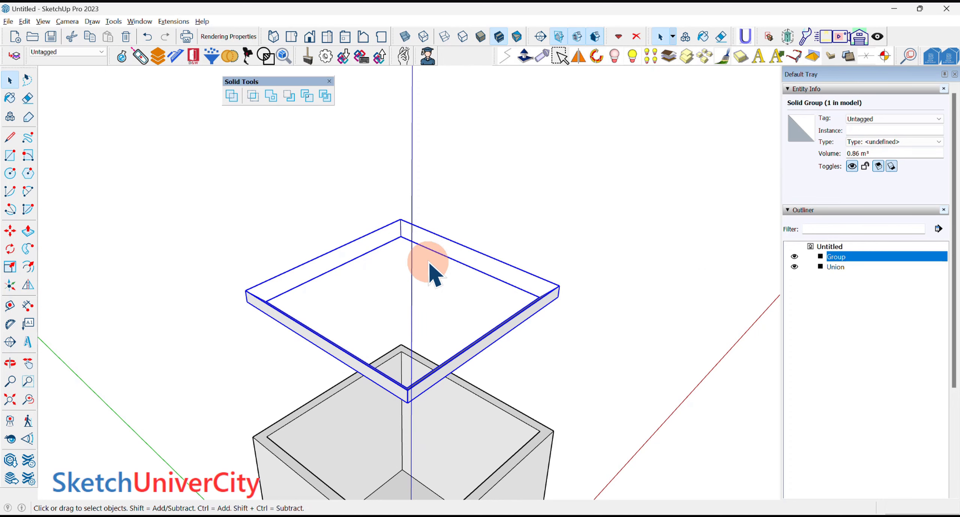
scroll(428, 272, "up", 2)
scroll(399, 244, "up", 3)
- Move the frame group straight down the blue axis onto the hollow box
key("m")
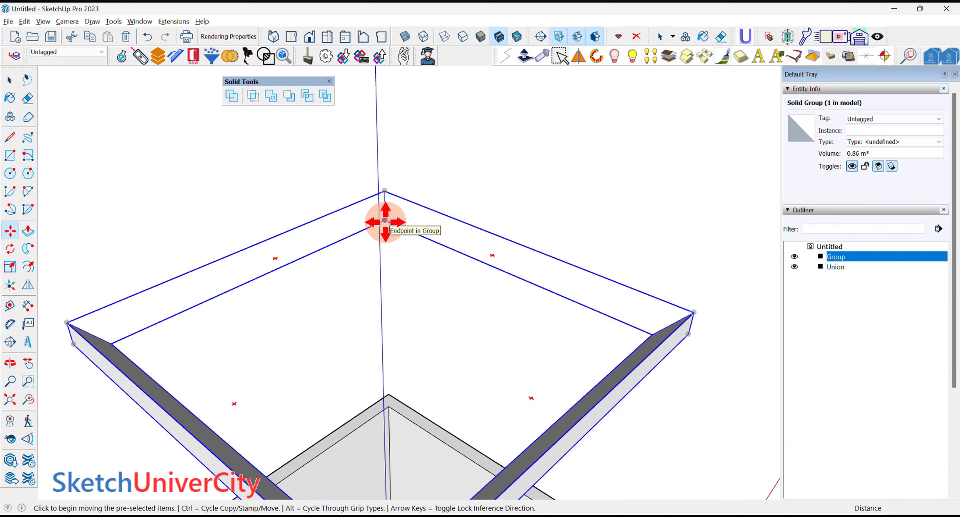
left_click(385, 221)
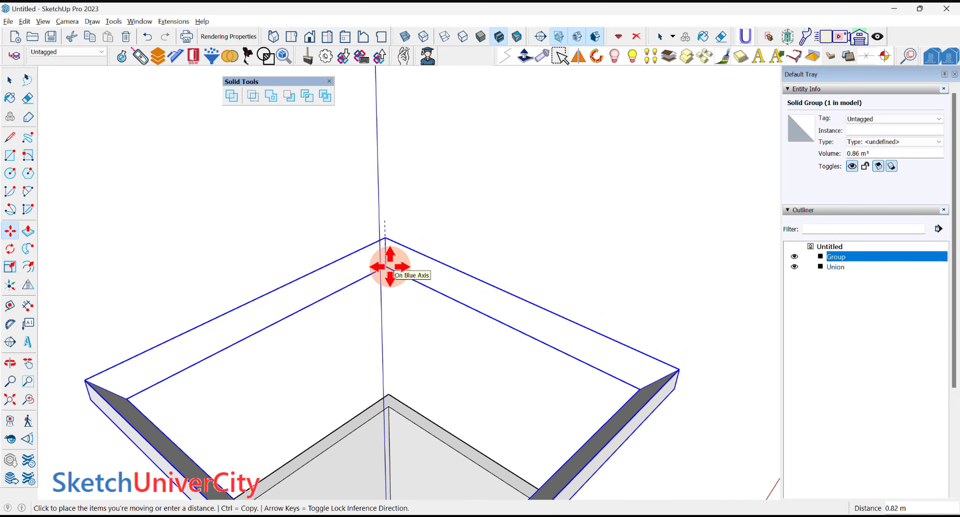
scroll(390, 266, "down", 3)
scroll(407, 167, "down", 2)
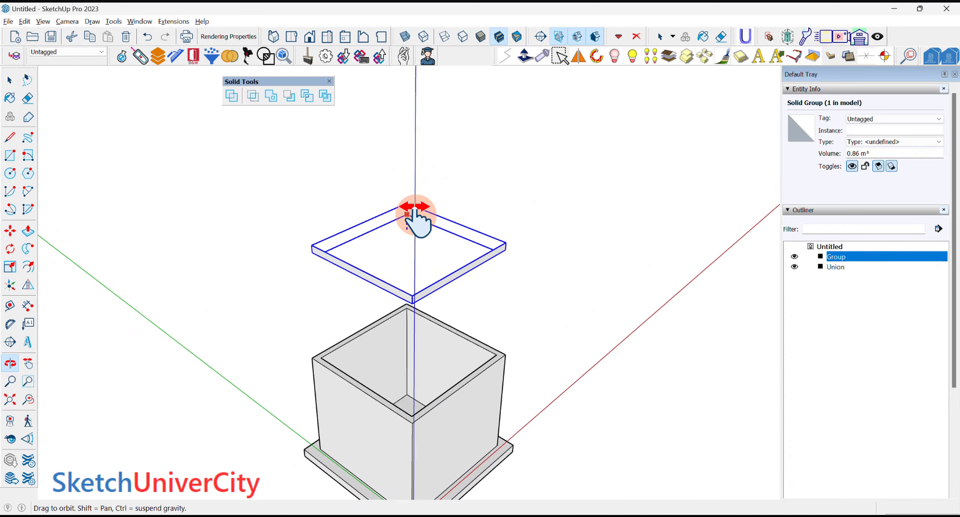
middle_click_drag(417, 214, 442, 124, "shift")
scroll(435, 266, "up", 2)
middle_click_drag(439, 263, 370, 265)
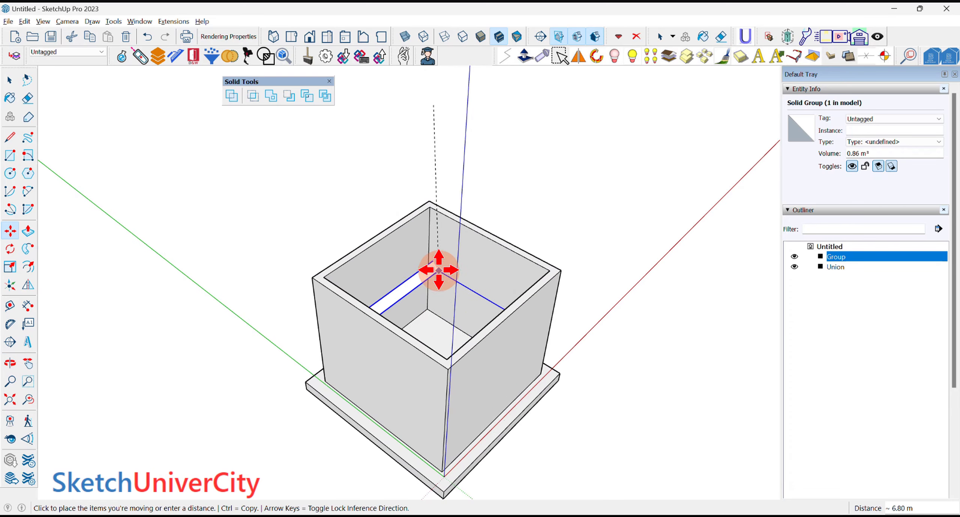
scroll(426, 241, "up", 2)
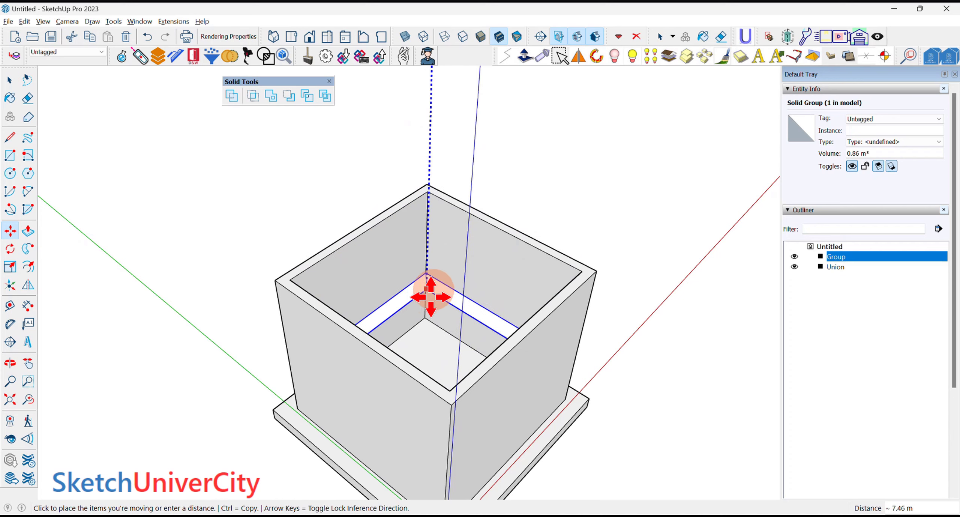
left_click(429, 316)
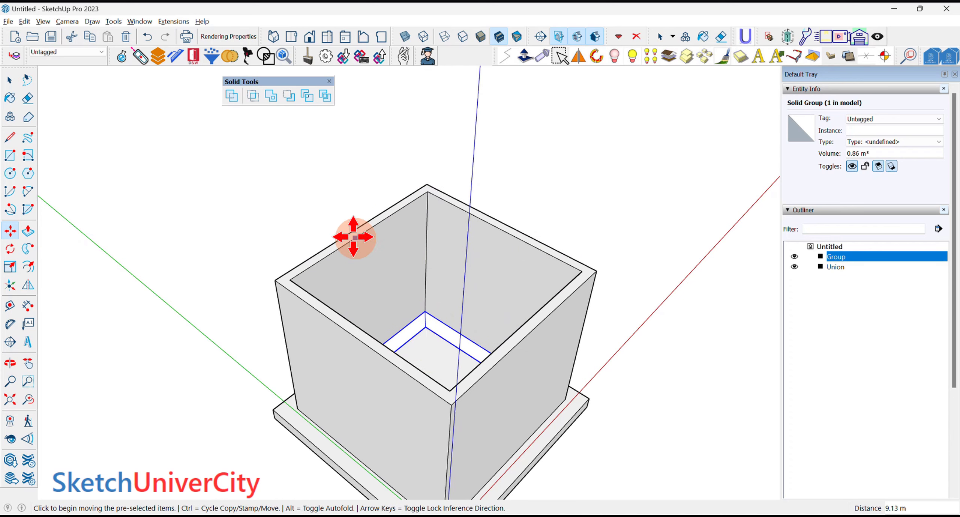
- Clear the selection, then window-select both the frame and box groups
key("space")
scroll(307, 248, "down", 3)
left_click(302, 240)
scroll(388, 319, "up", 3)
scroll(390, 318, "down", 2)
mouse_move(390, 317)
middle_mouse_down()
mouse_move(412, 192)
mouse_move(427, 300)
middle_mouse_up()
left_click_drag(646, 419, 213, 163)
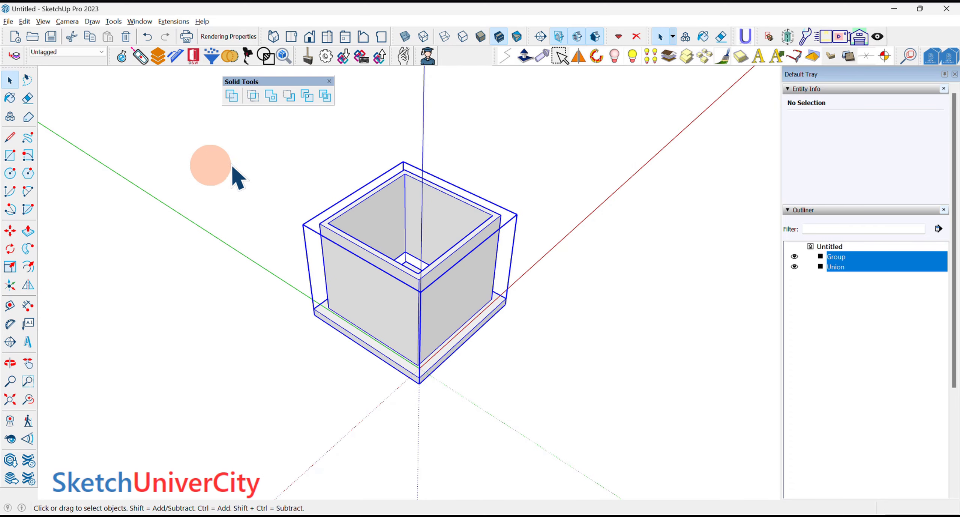
- Union the rim frame and box groups into one 44.01 m³ solid
left_click(265, 96)
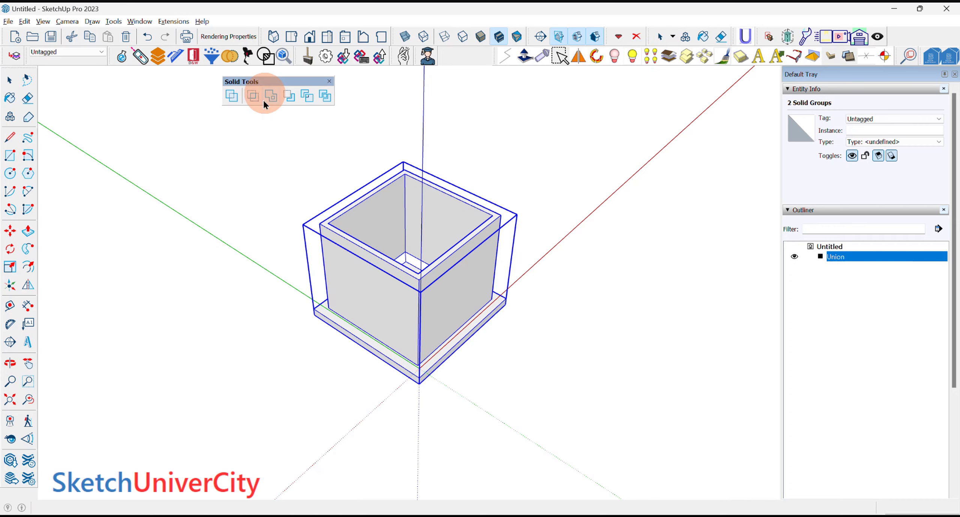
scroll(337, 278, "up", 2)
left_click(414, 306)
key("space")
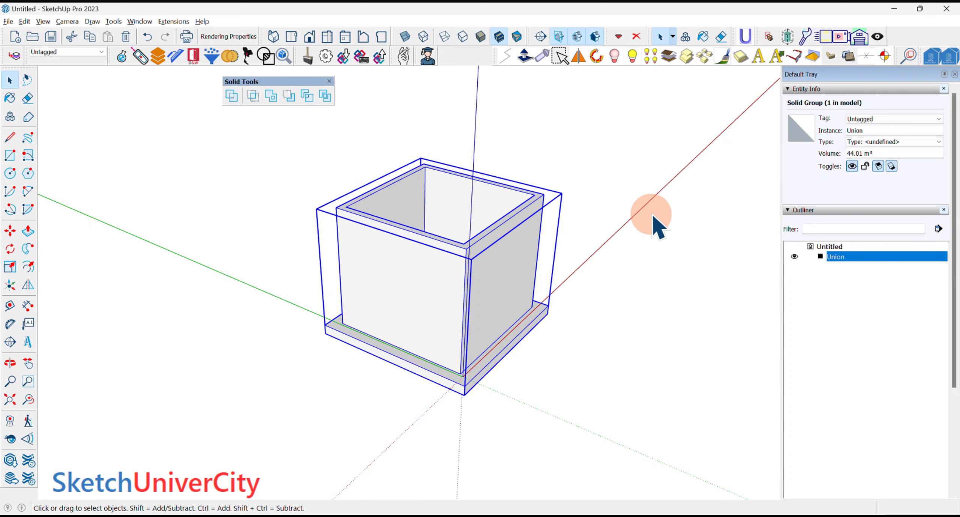
mouse_move(653, 214)
middle_mouse_down()
mouse_move(367, 345)
mouse_move(585, 368)
mouse_move(300, 208)
mouse_move(456, 268)
middle_mouse_up()
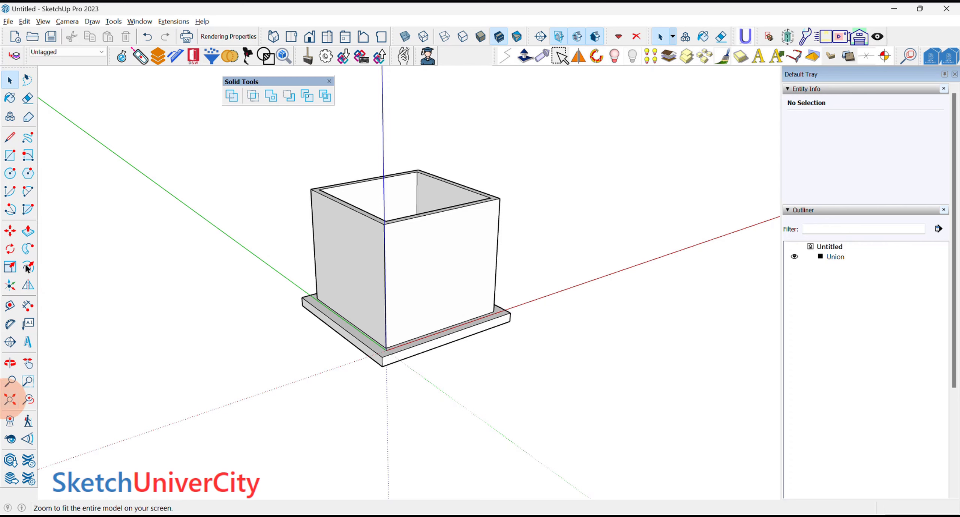
left_click(10, 342)
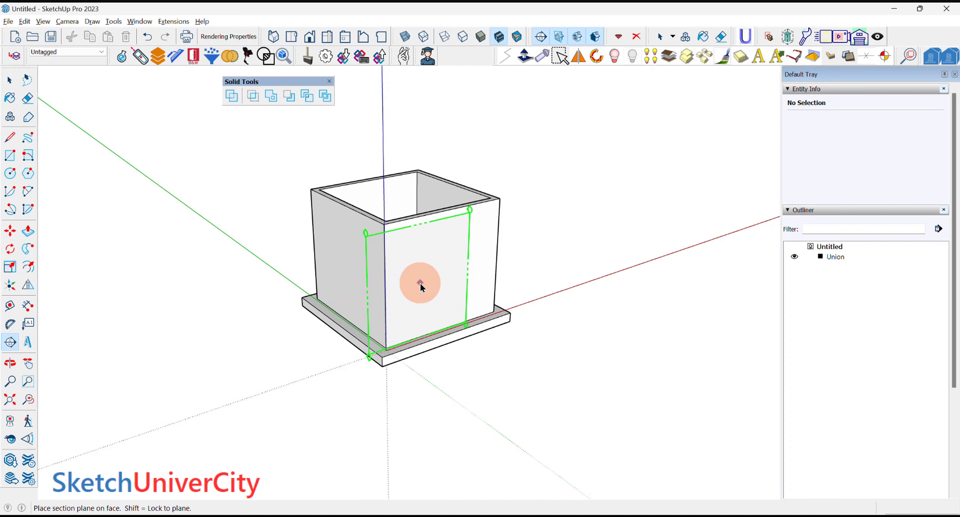
left_click(443, 278)
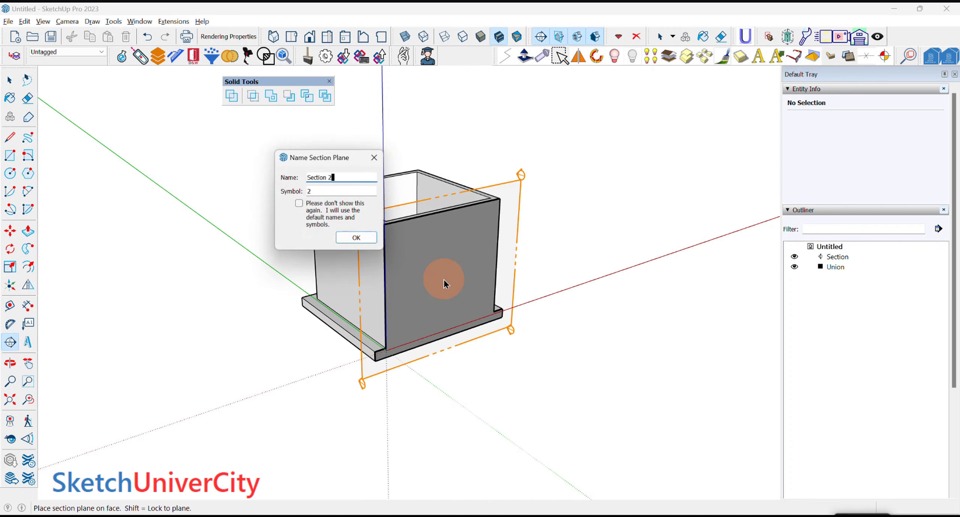
left_click(356, 238)
key("space")
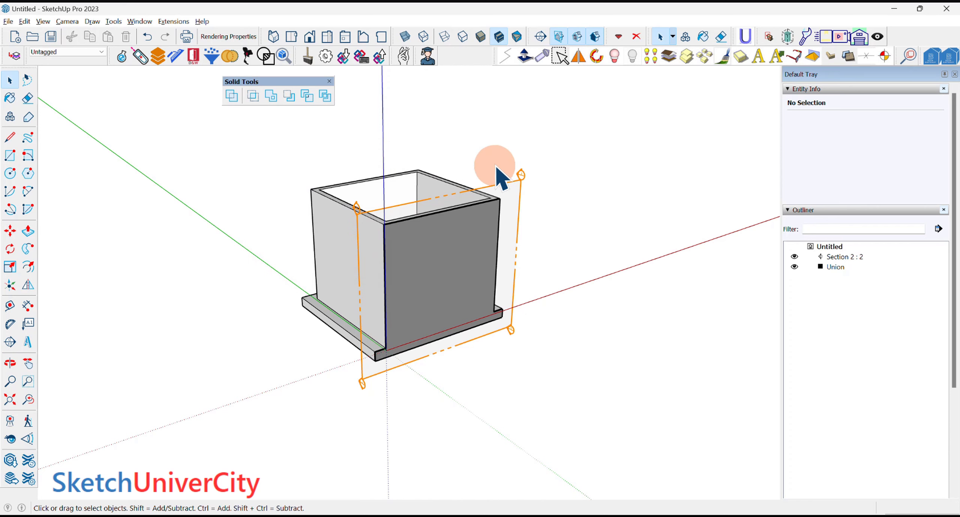
left_click(10, 231)
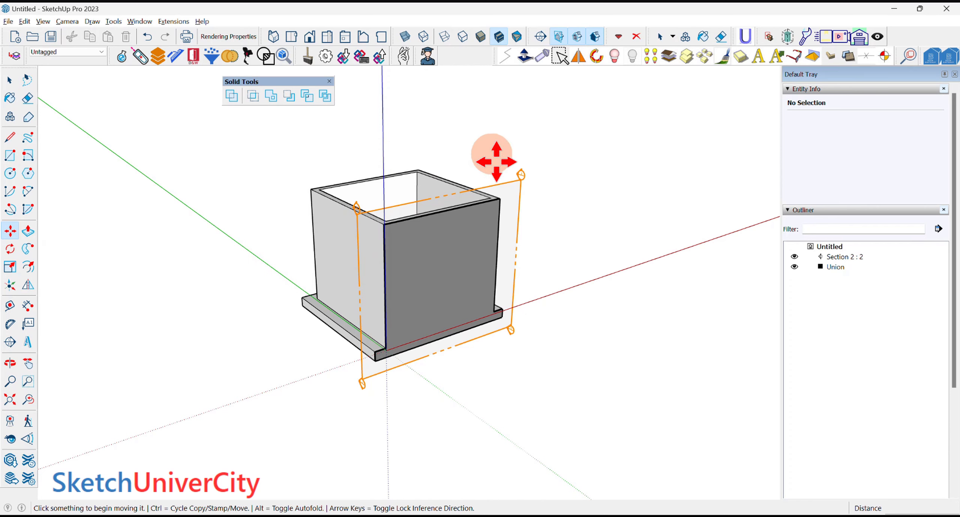
left_click(506, 179)
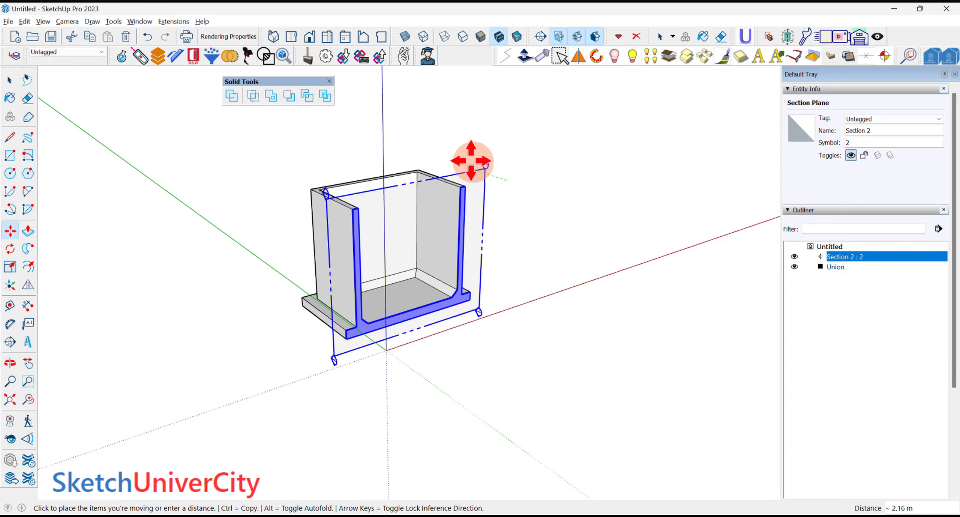
left_click(467, 158)
key("space")
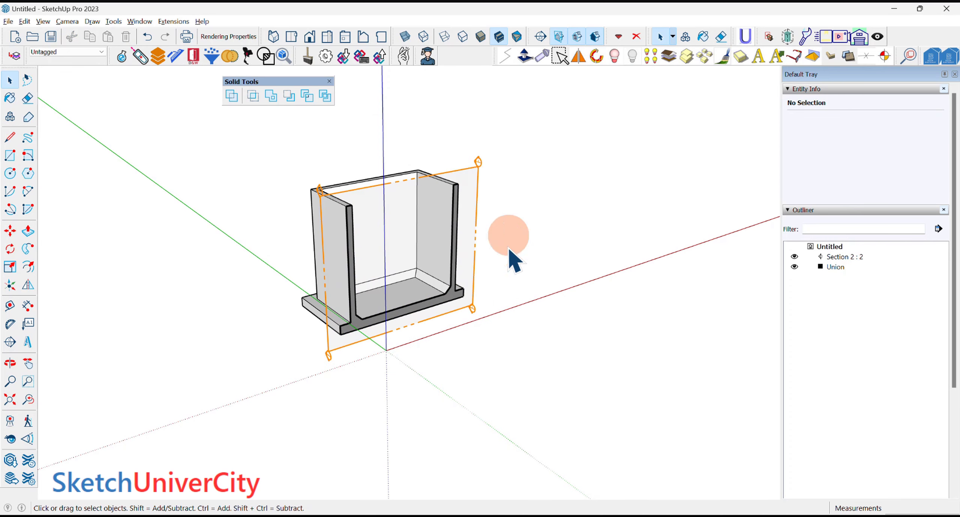
scroll(394, 330, "up", 3)
mouse_move(394, 329)
middle_mouse_down()
mouse_move(321, 242)
mouse_move(182, 295)
mouse_move(295, 316)
mouse_move(375, 318)
middle_mouse_up()
scroll(376, 318, "down", 3)
scroll(375, 319, "down", 2)
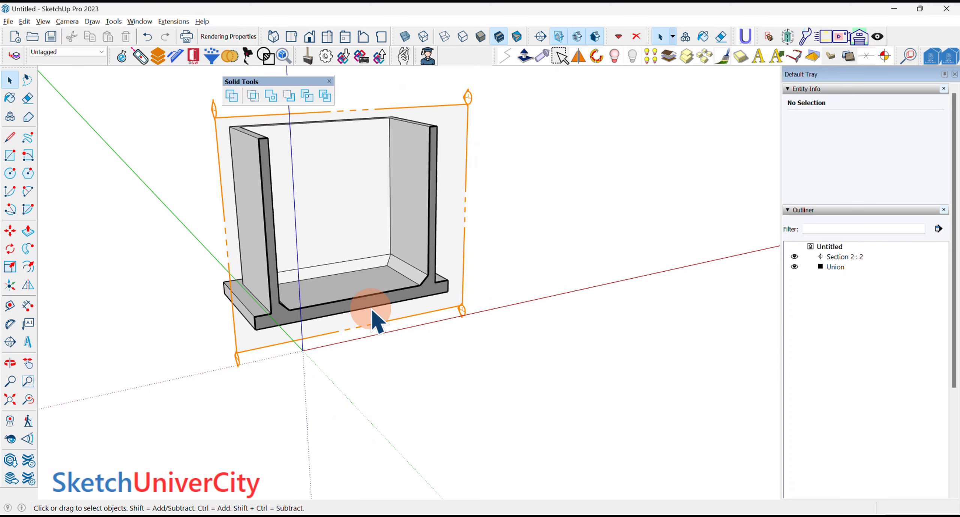
middle_click_drag(448, 225, 465, 193)
key("e")
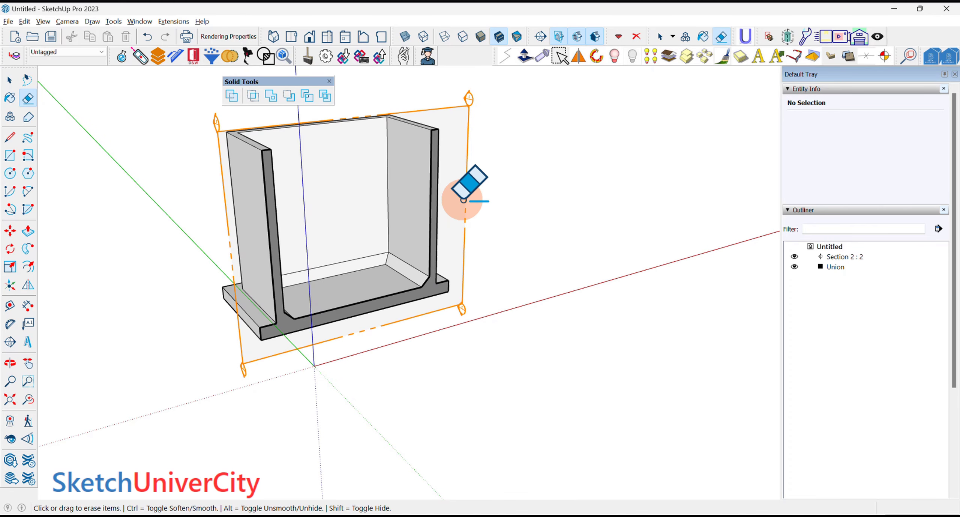
left_click(465, 194)
mouse_move(524, 205)
middle_mouse_down()
mouse_move(274, 192)
mouse_move(401, 180)
mouse_move(443, 227)
mouse_move(335, 210)
mouse_move(339, 192)
mouse_move(364, 193)
mouse_move(370, 205)
middle_mouse_up()
scroll(285, 193, "up", 3)
key("space")
key("c")
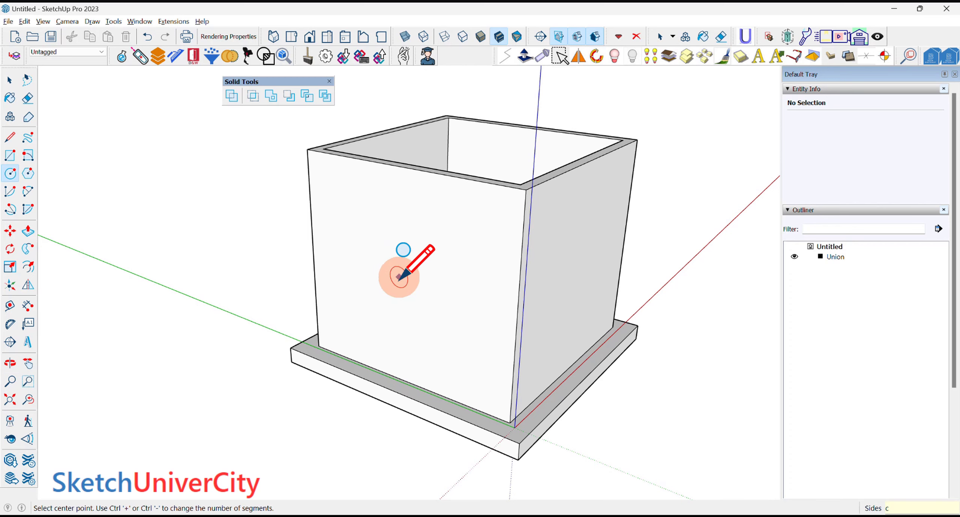
- Push the small 0.15-radius circle face through the front wall
left_click(413, 295)
type(".15")
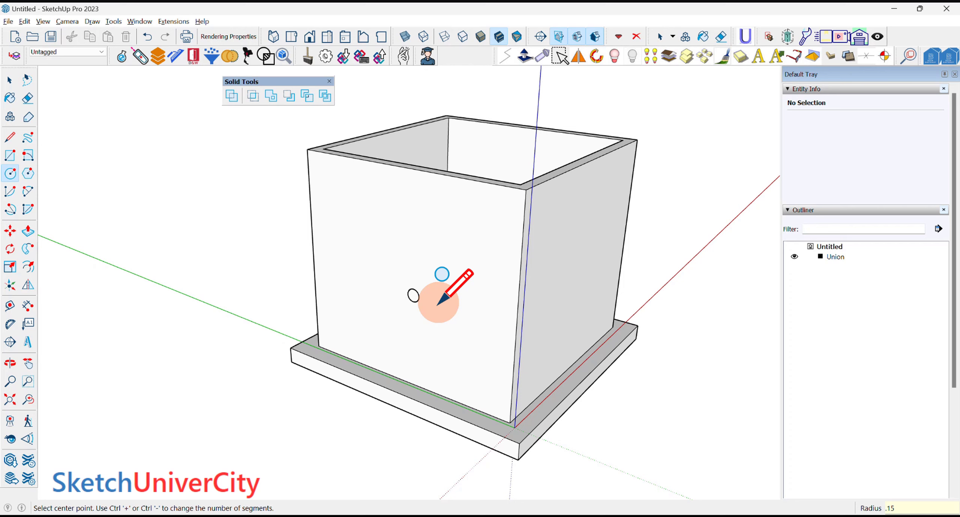
key("p")
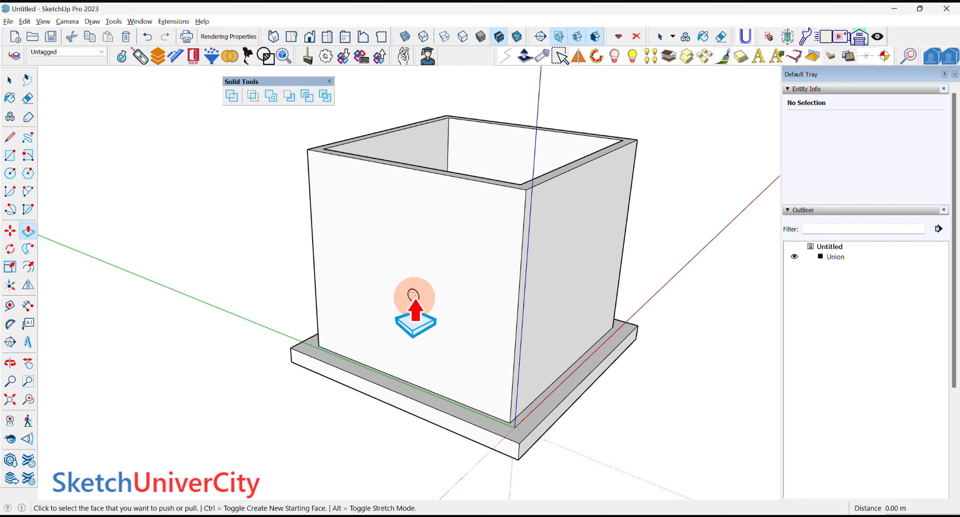
left_click(413, 295)
middle_click_drag(415, 294, 448, 281)
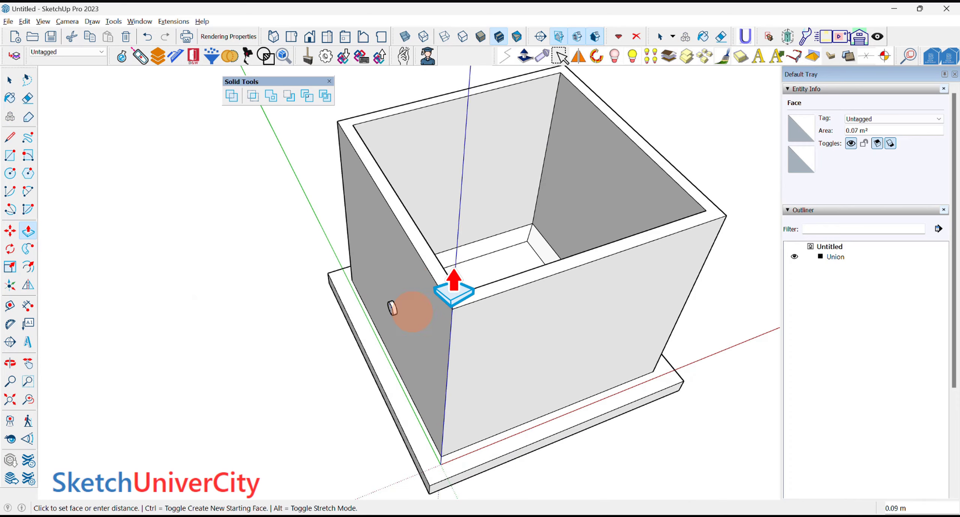
left_click(470, 285)
- Pull the cylinder face out past the outer wall and select the whole cylinder
scroll(392, 317, "up", 3)
scroll(383, 326, "up", 2)
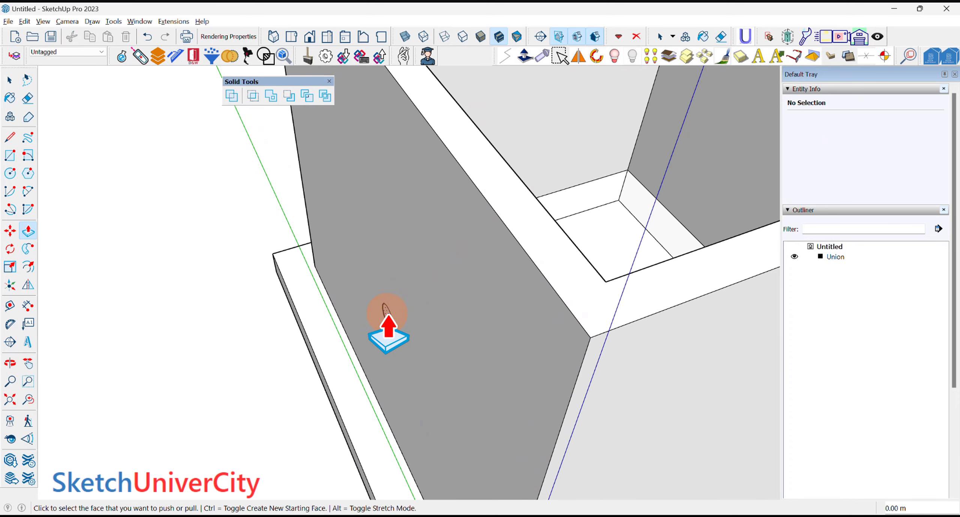
left_click(207, 359)
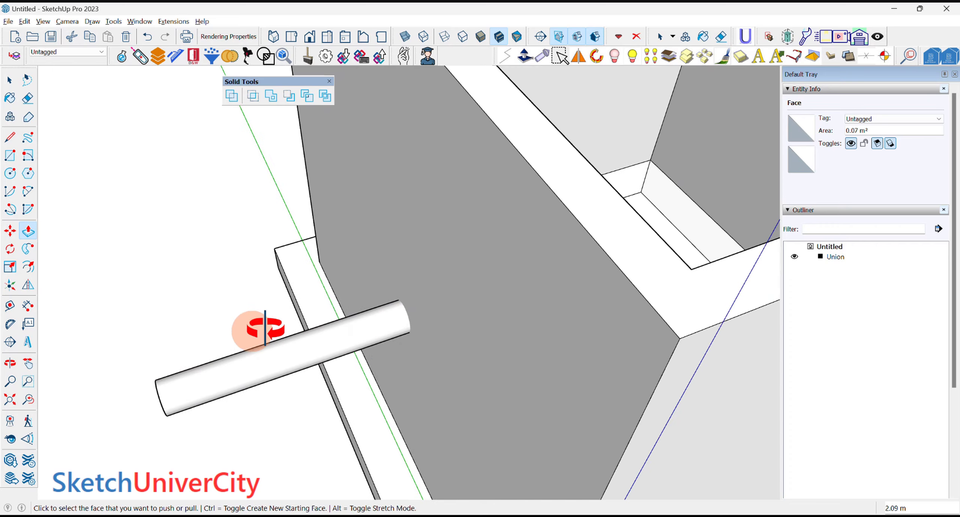
mouse_move(266, 325)
middle_mouse_down()
mouse_move(558, 300)
mouse_move(456, 186)
mouse_move(523, 285)
middle_mouse_up()
key("space")
triple_click(552, 287)
- Make the selected cylinder into a group
right_click(526, 278)
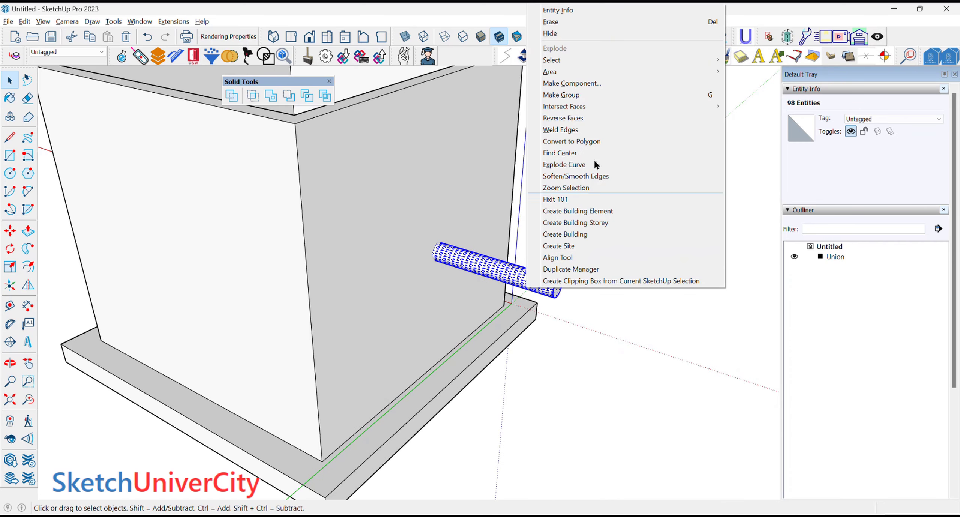
left_click(574, 95)
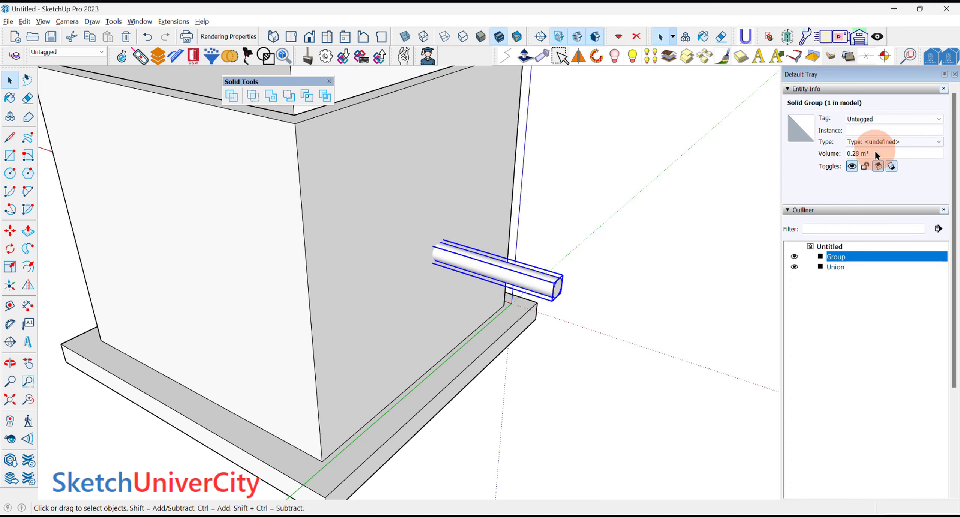
mouse_move(621, 257)
middle_mouse_down()
mouse_move(503, 274)
mouse_move(508, 300)
mouse_move(461, 330)
middle_mouse_up()
- Move the cylinder group higher up on the box wall
key("m")
left_click(466, 312)
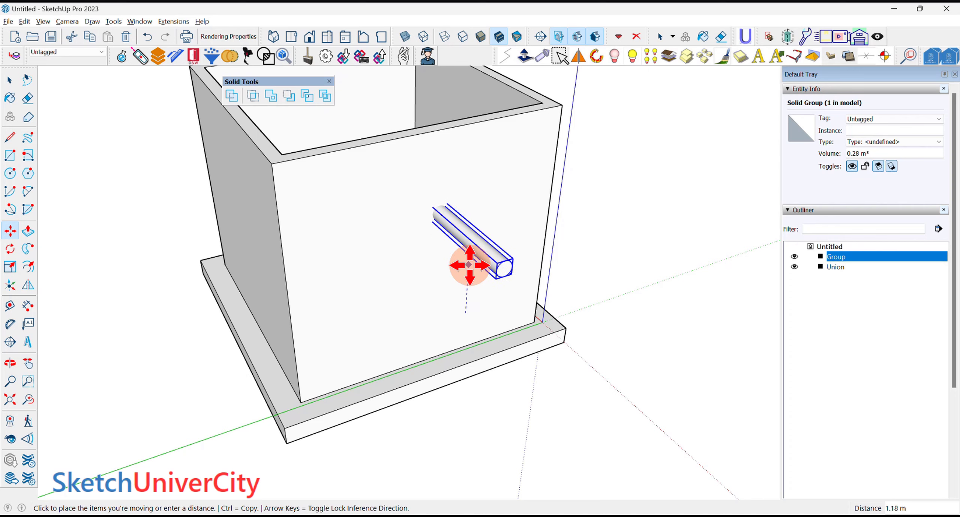
left_click(468, 264)
scroll(487, 247, "up", 2)
left_click(514, 229)
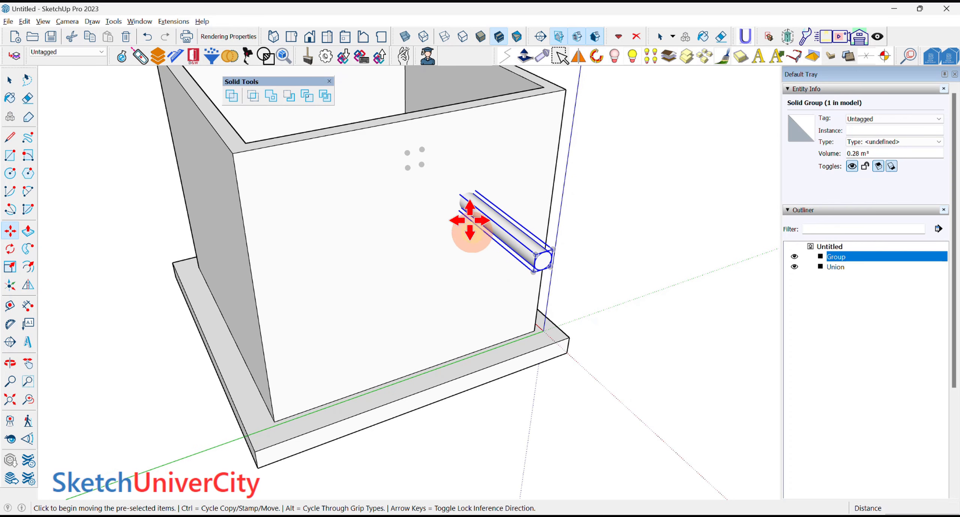
left_click(469, 221)
left_click(467, 182)
mouse_move(466, 182)
middle_mouse_down()
mouse_move(392, 229)
mouse_move(511, 223)
middle_mouse_up()
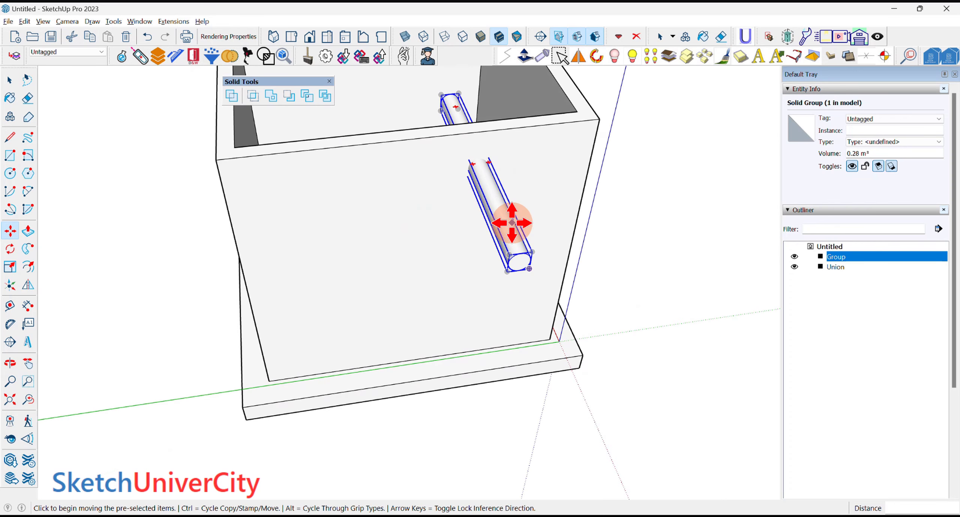
scroll(512, 222, "up", 1)
- Ctrl-move a copy of the cylinder group beside the first one
key("ctrl")
left_click(514, 221)
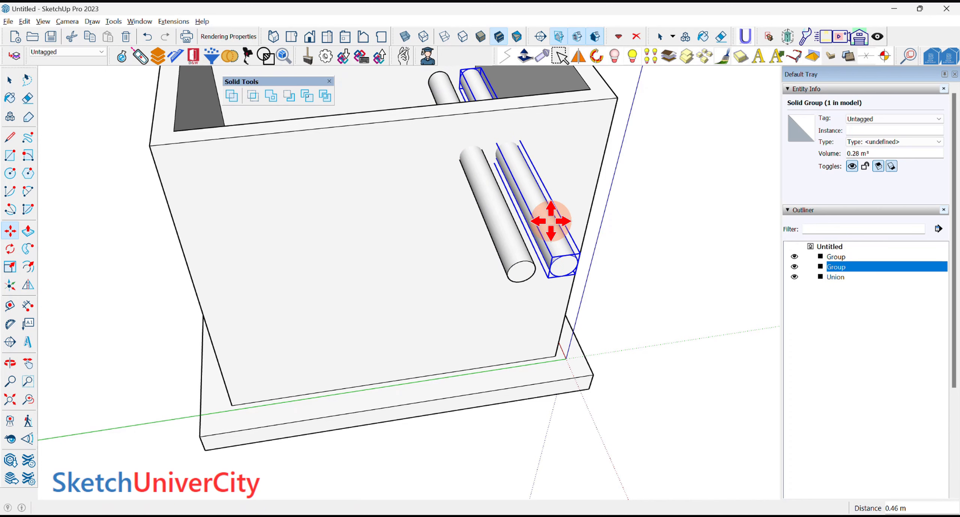
scroll(551, 221, "down", 3)
key("space")
middle_click_drag(553, 266, 574, 146)
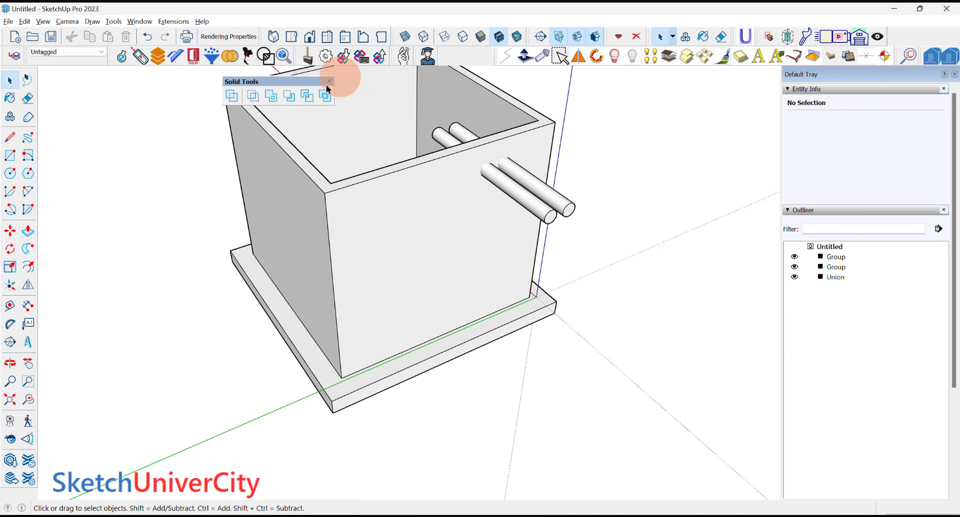
- Subtract the cylinder from the box using Solid Tools Subtract
left_click(304, 97)
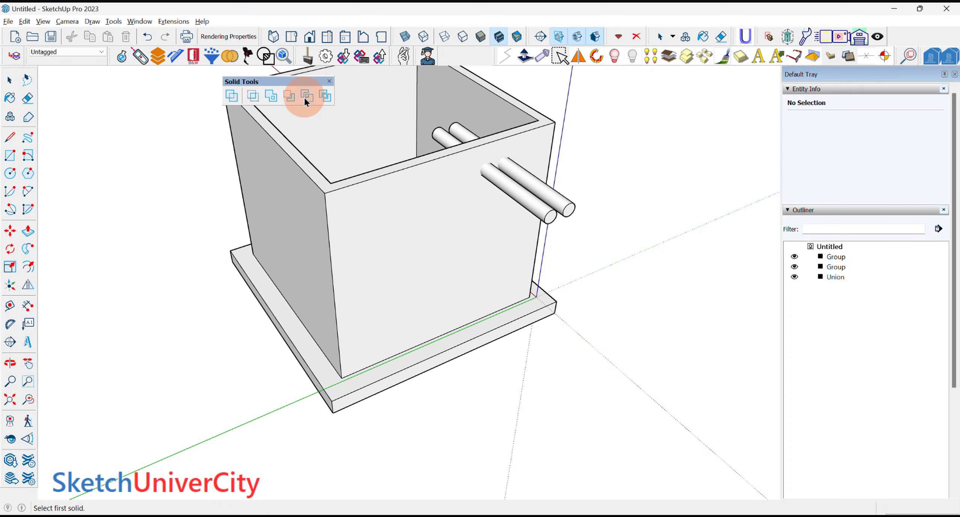
scroll(567, 124, "up", 2)
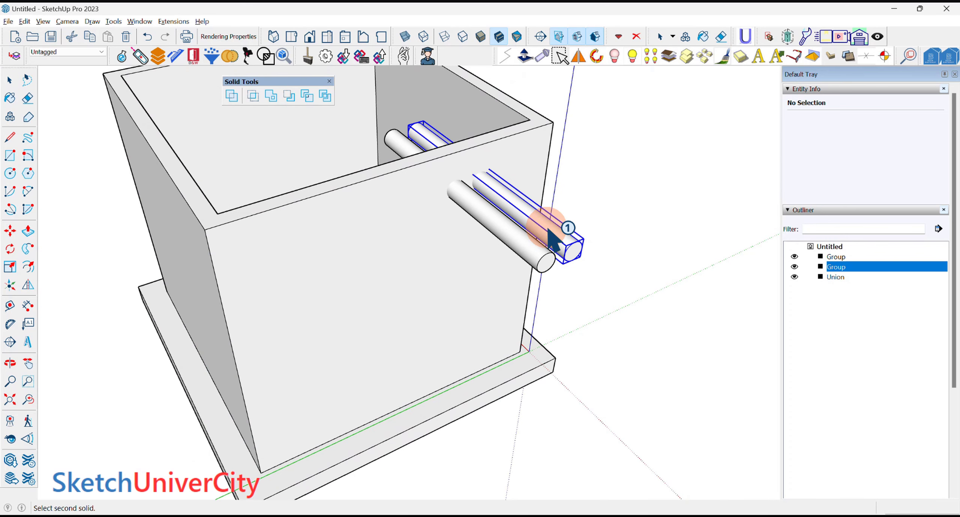
left_click(525, 133)
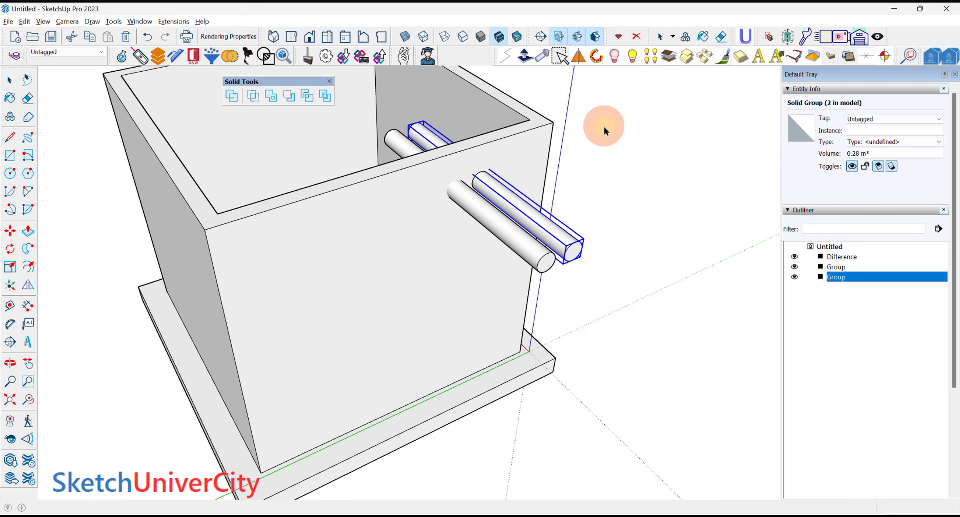
key("space")
left_click(604, 156)
middle_click_drag(604, 156, 597, 186)
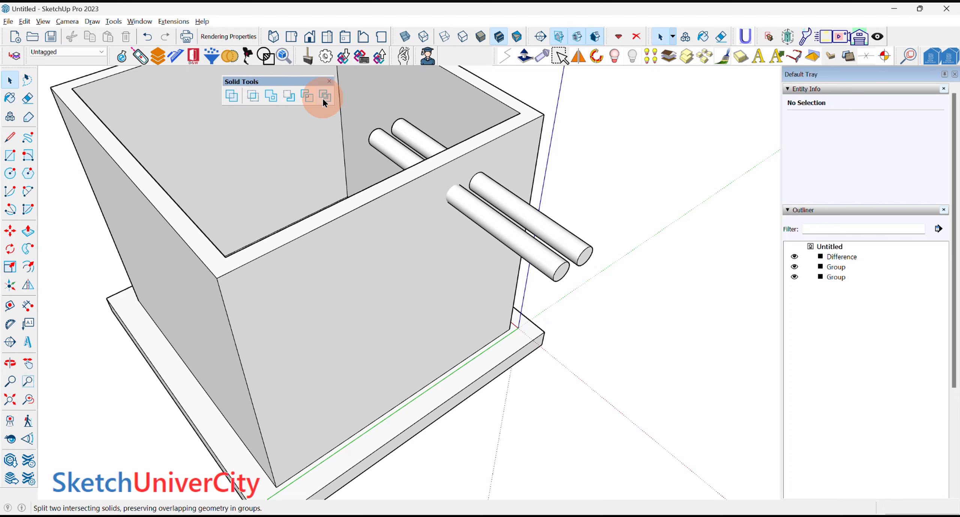
- Trim the box with the cylinder, leaving a Difference solid
left_click(308, 94)
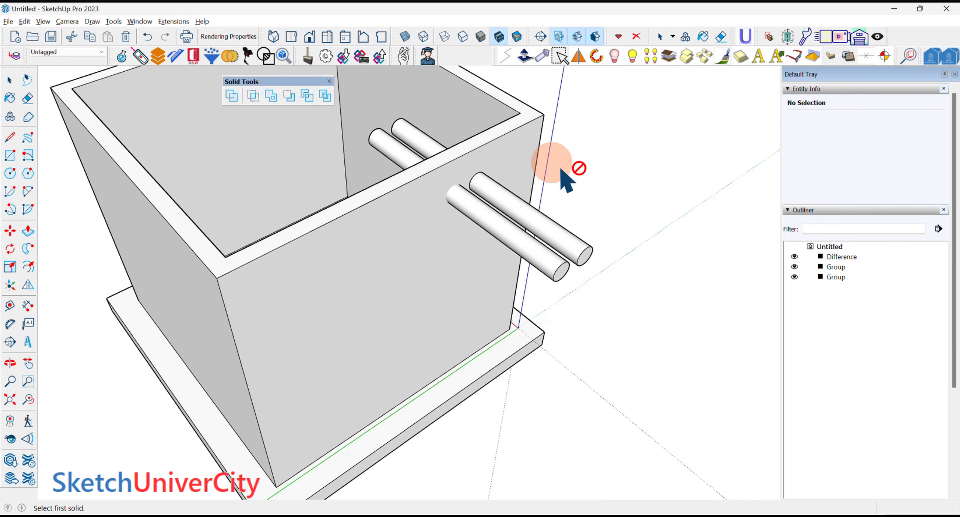
left_click(527, 251)
left_click(514, 171)
key("space")
middle_click_drag(510, 150, 494, 156)
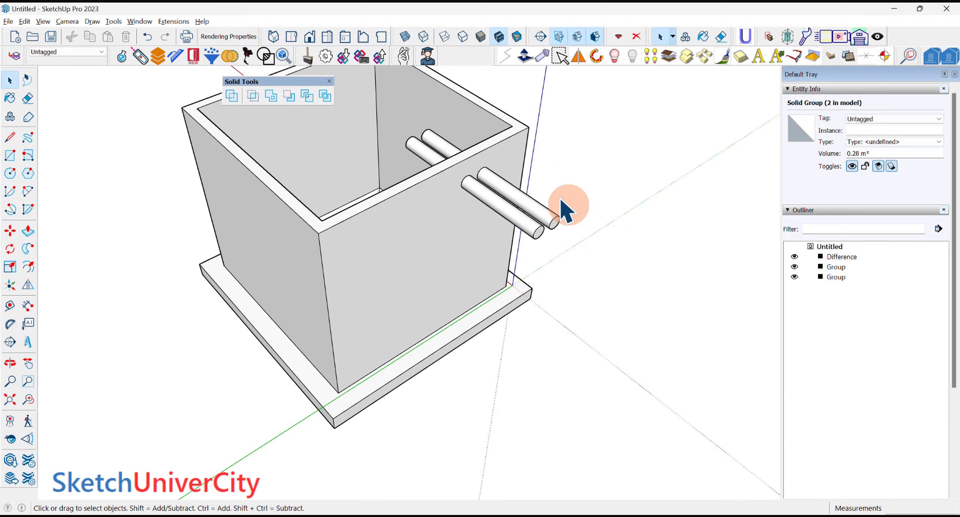
scroll(561, 202, "up", 3)
scroll(535, 188, "up", 3)
- Select both the back and front cylinder groups
left_click(471, 154)
scroll(450, 161, "up", 3)
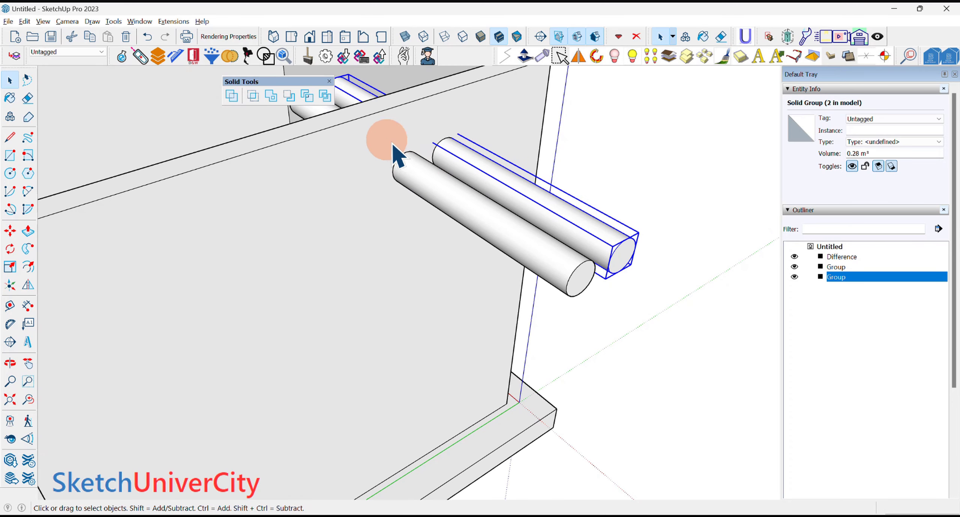
scroll(411, 174, "down", 2)
left_click(429, 183, "shift")
scroll(435, 187, "down", 3)
- Slide both cylinder groups outward along their axis, away from the wall
key("m")
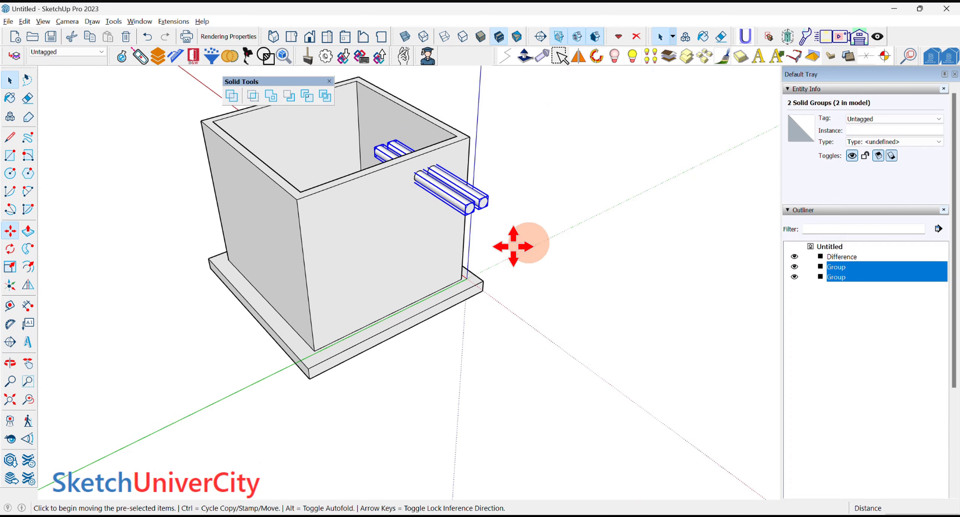
left_click(499, 235)
left_click(551, 266)
key("space")
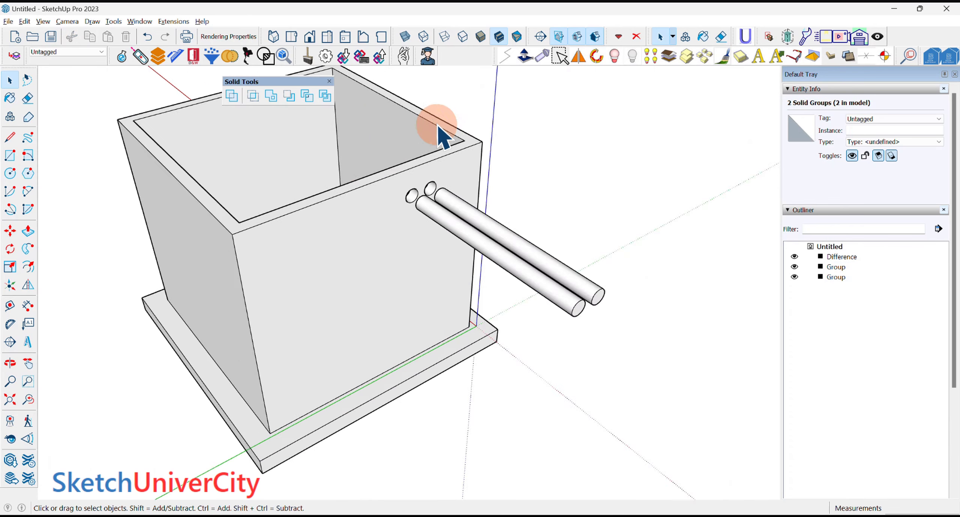
mouse_move(439, 132)
middle_mouse_down()
mouse_move(765, 148)
mouse_move(429, 176)
middle_mouse_up()
key("space")
- Orbit around the box to inspect the two round holes in its wall
scroll(487, 165, "down", 2)
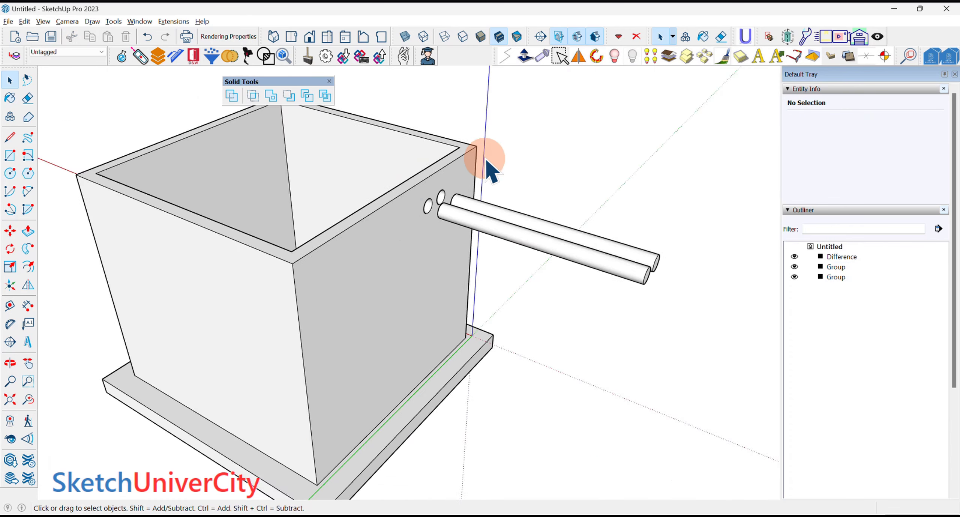
mouse_move(488, 165)
middle_mouse_down()
mouse_move(424, 199)
mouse_move(368, 197)
middle_mouse_up()
scroll(424, 210, "down", 1)
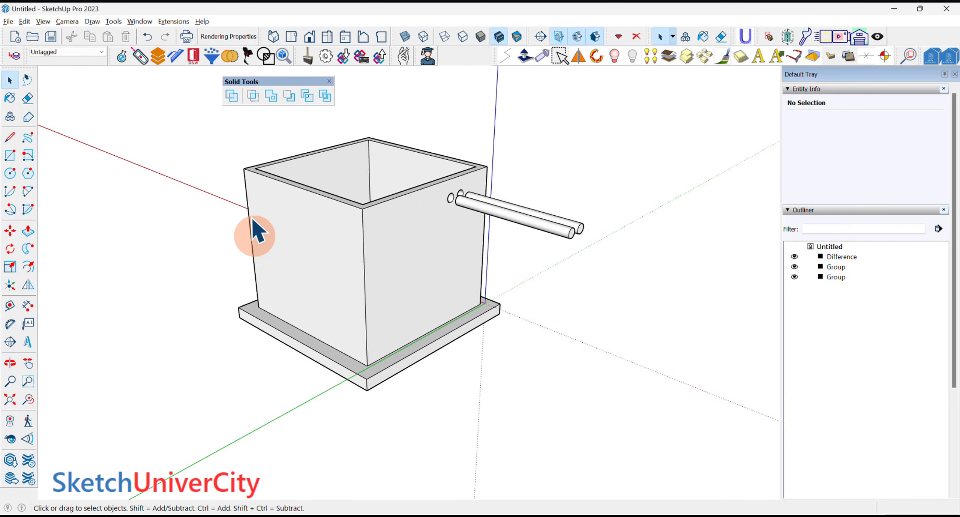
scroll(247, 198, "up", 1)
scroll(245, 190, "up", 2)
mouse_move(244, 190)
middle_mouse_down()
mouse_move(242, 206)
mouse_move(187, 203)
middle_mouse_up()
scroll(187, 203, "up", 1)
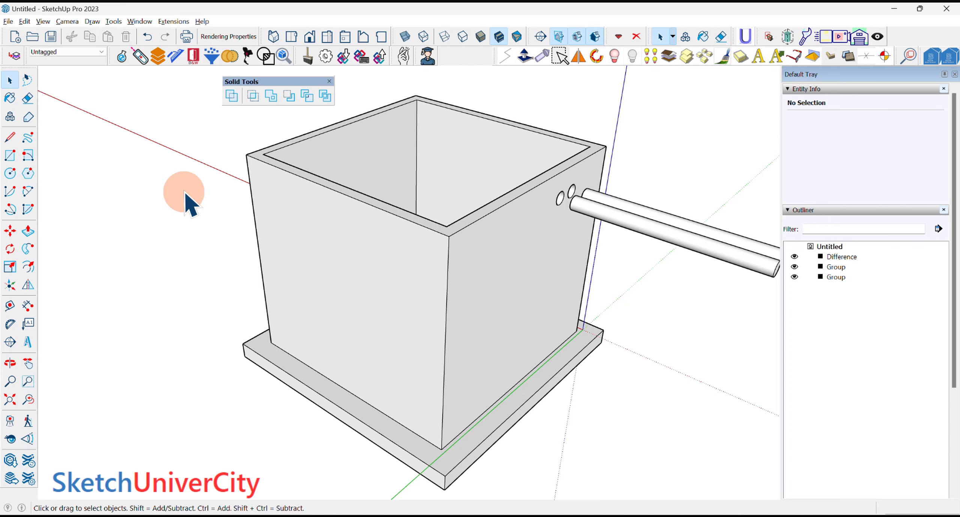
scroll(186, 203, "down", 2)
mouse_move(253, 235)
middle_mouse_down()
mouse_move(585, 180)
mouse_move(232, 209)
middle_mouse_up()
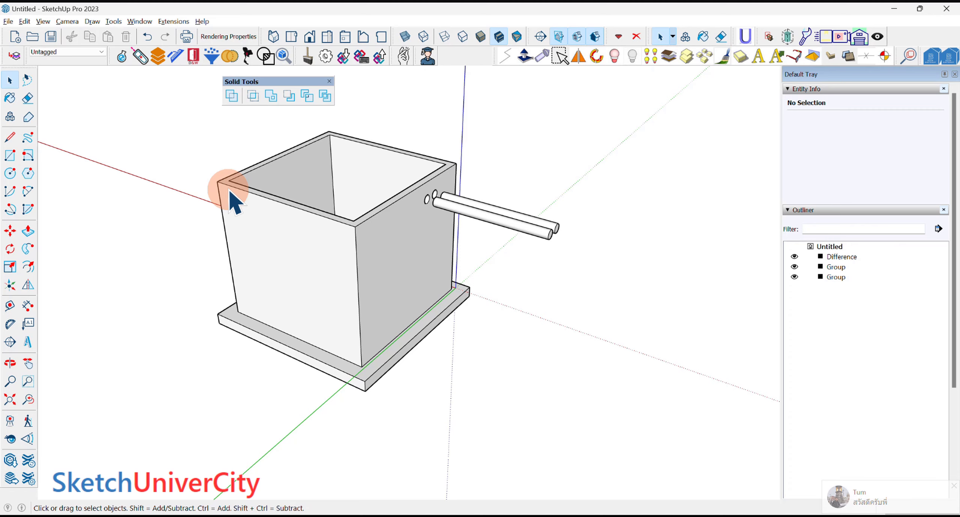
scroll(312, 263, "up", 3)
middle_click_drag(311, 300, 307, 260)
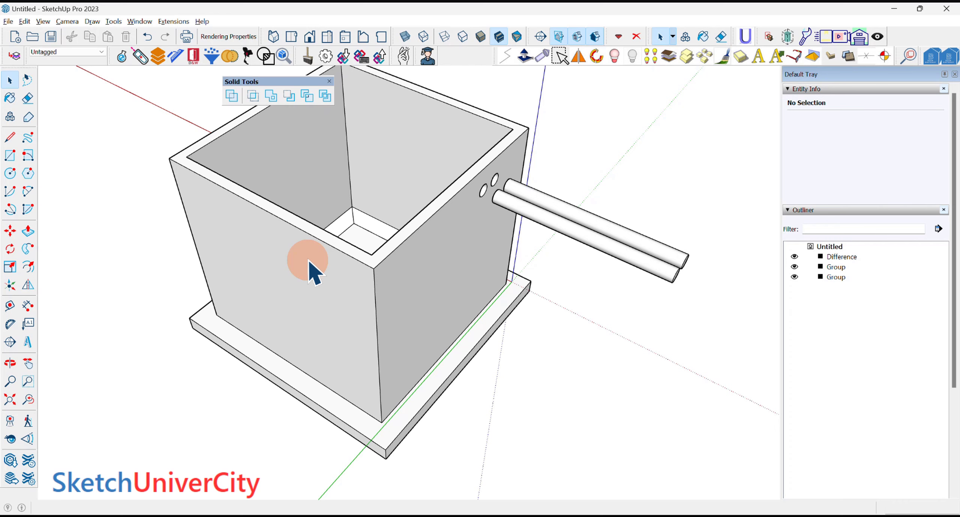
scroll(132, 300, "down", 5)
middle_click_drag(132, 300, 204, 257)
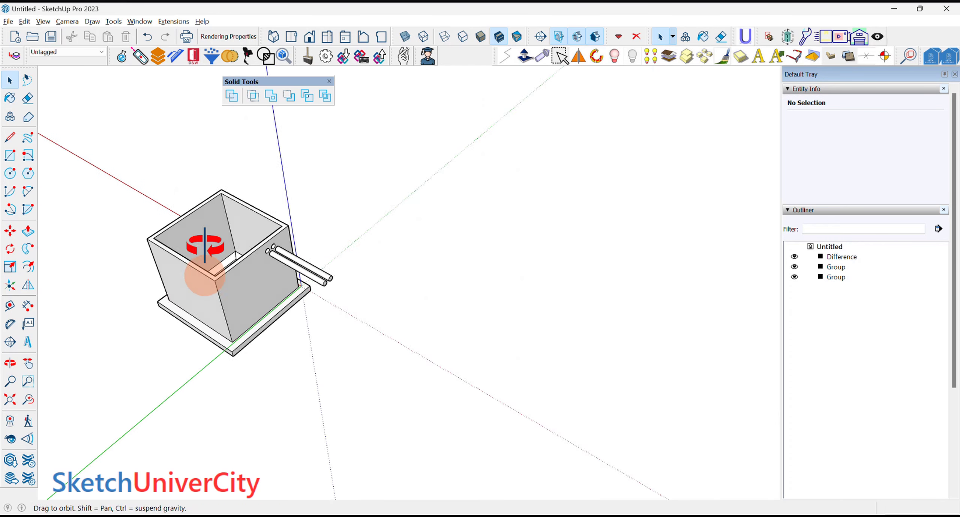
scroll(123, 262, "up", 2)
mouse_move(122, 261)
middle_mouse_down()
mouse_move(148, 296)
mouse_move(133, 322)
middle_mouse_up()
scroll(133, 322, "up", 2)
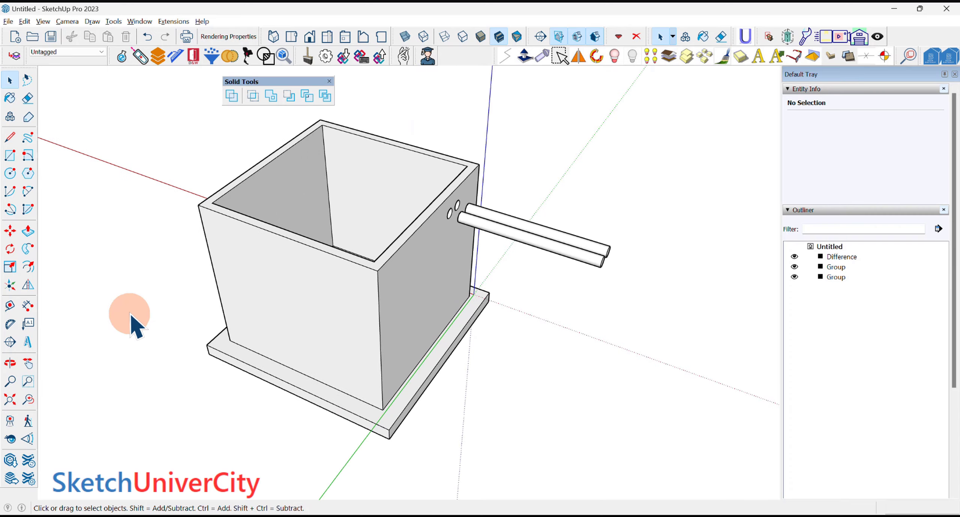